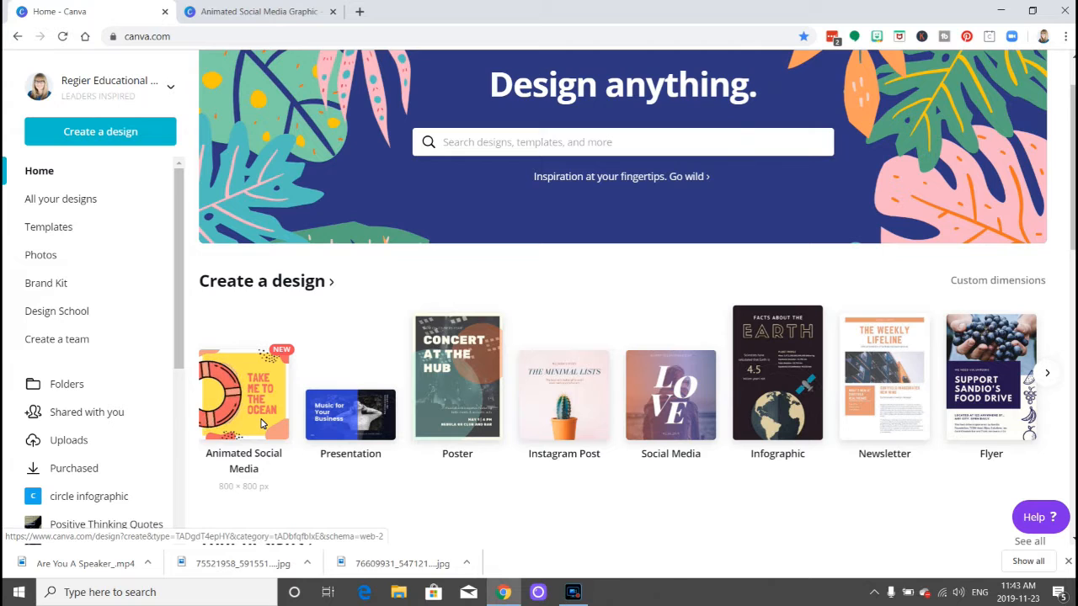
# Create an Animated Social Media design and apply the "Keep the holiday spirit alive" template to it
pyautogui.click(261, 423)
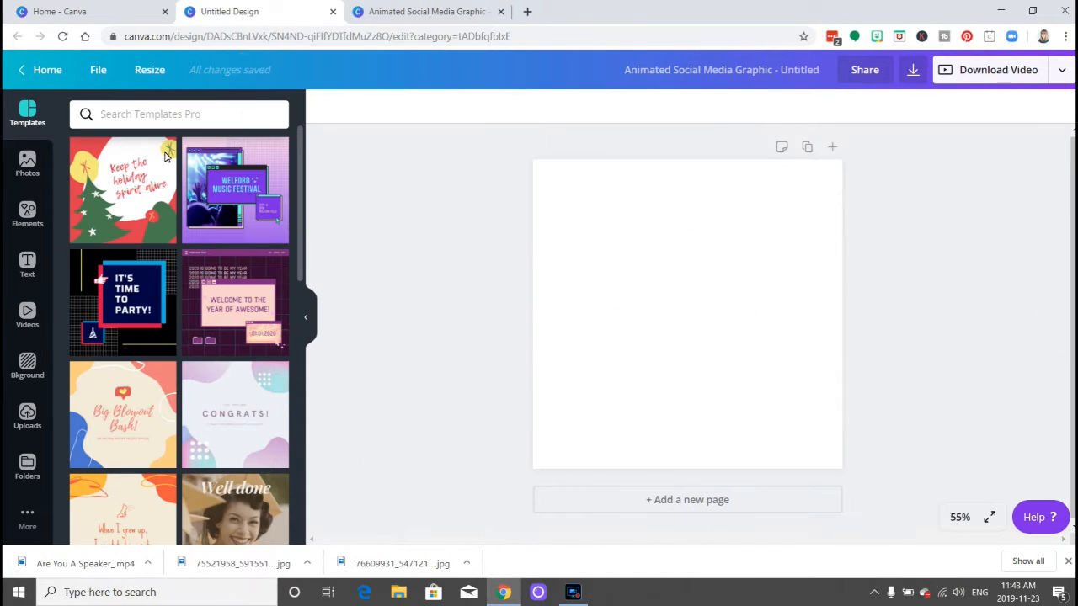
pyautogui.click(127, 200)
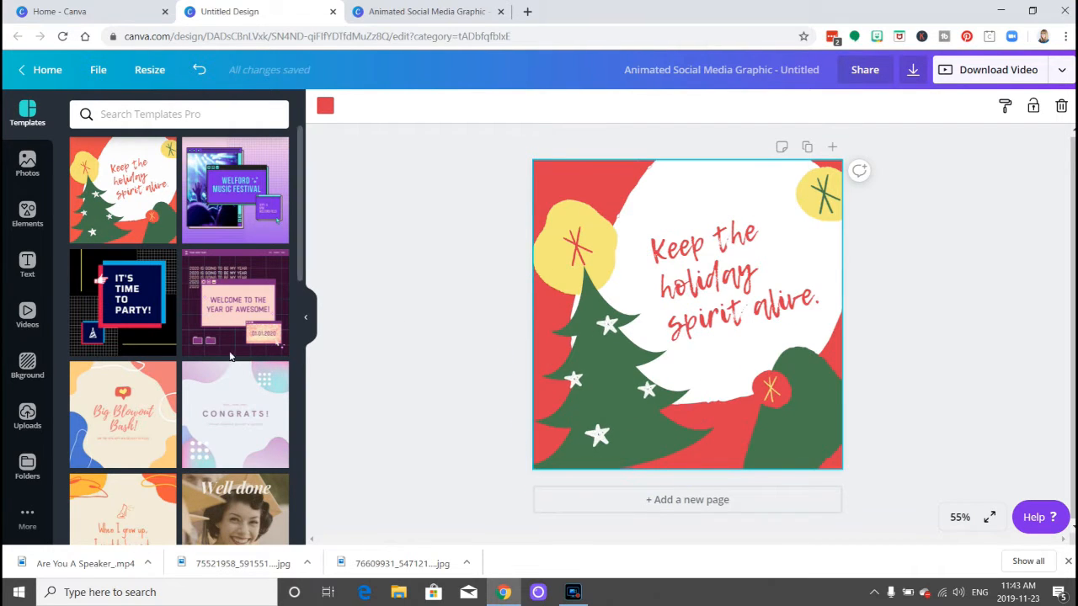
pyautogui.scroll(-4, 214, 400)
pyautogui.scroll(-5, 215, 400)
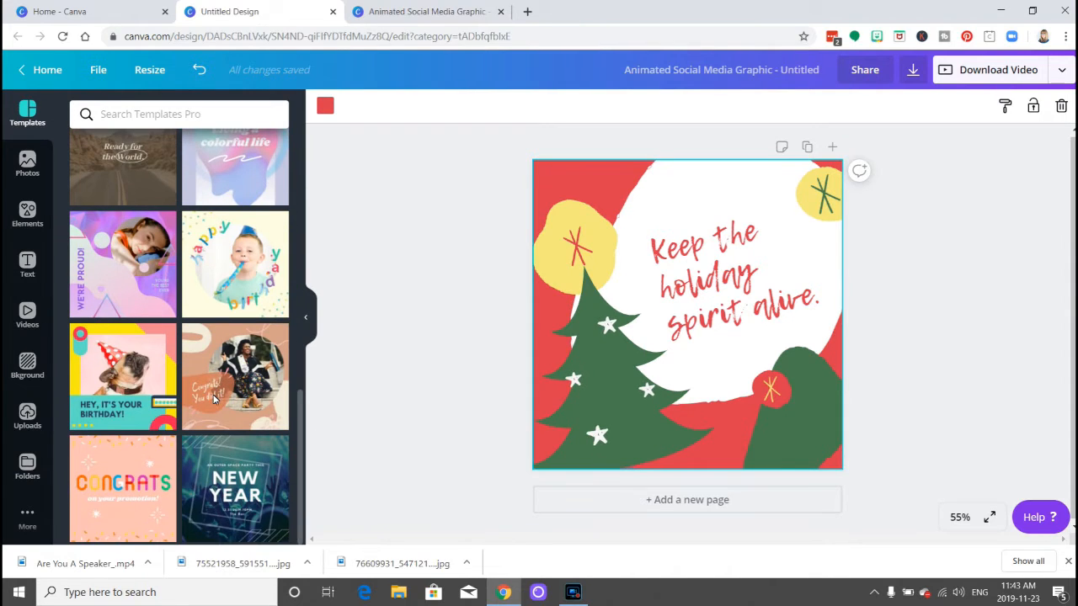
# Switch to the already open holiday design and format page 1's text in green, bold Arialle
pyautogui.click(431, 11)
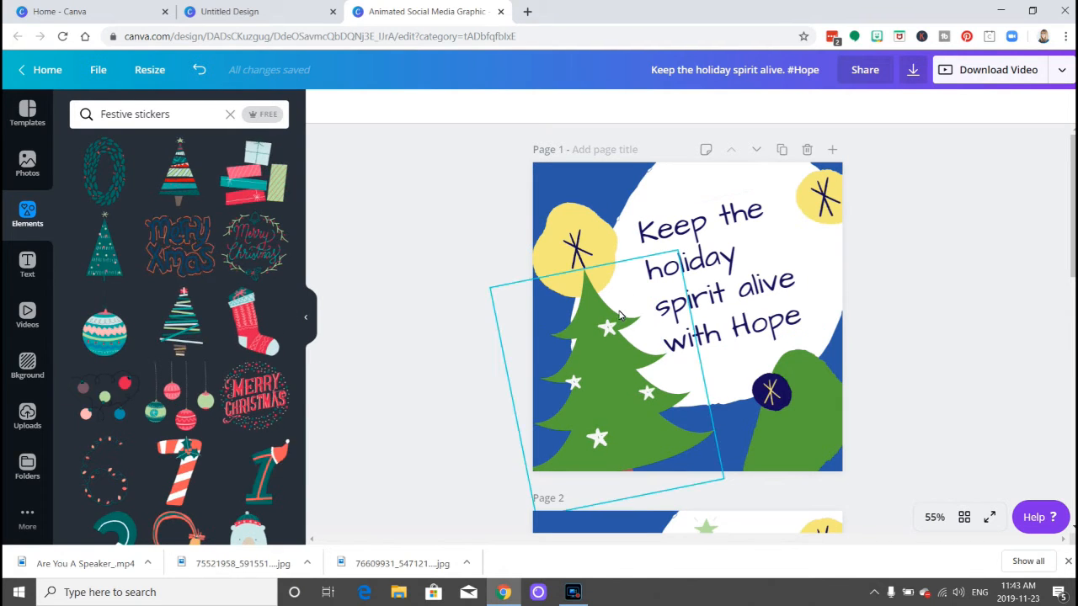
pyautogui.click(712, 271)
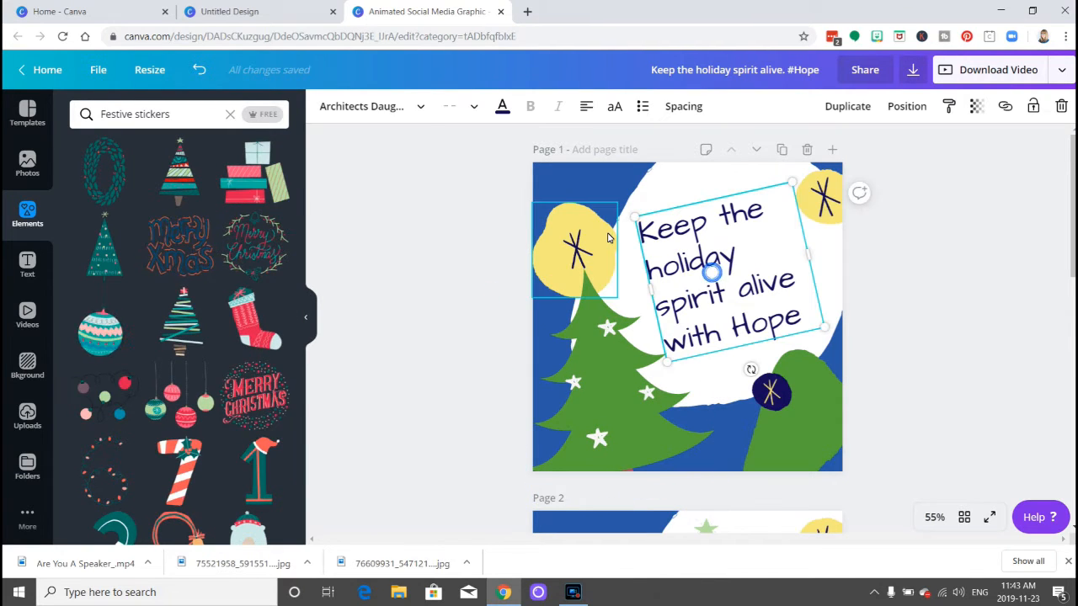
pyautogui.click(502, 107)
pyautogui.click(160, 264)
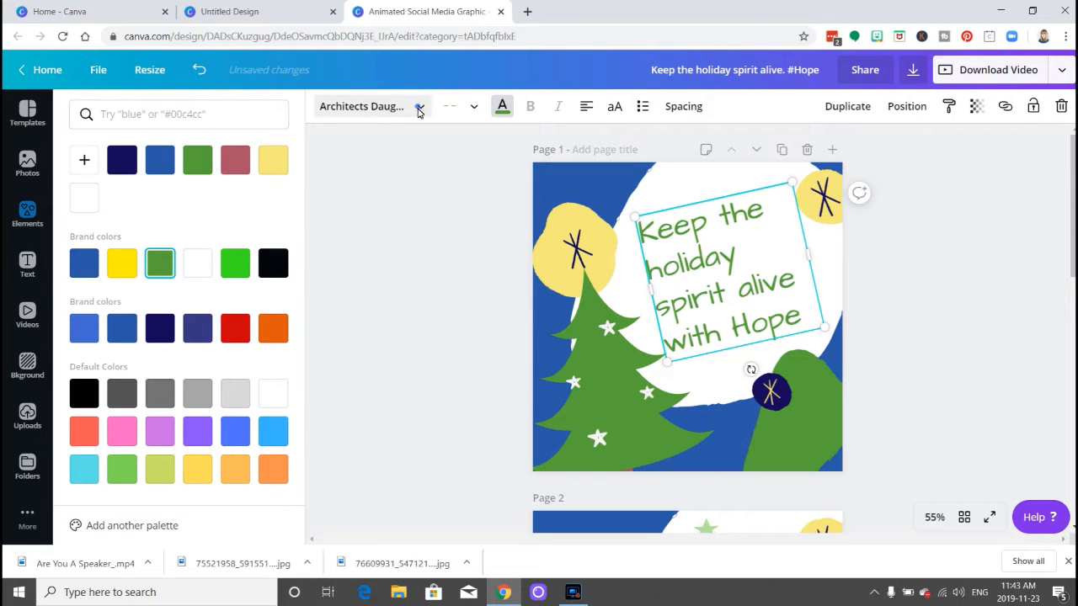
pyautogui.click(419, 107)
pyautogui.click(141, 239)
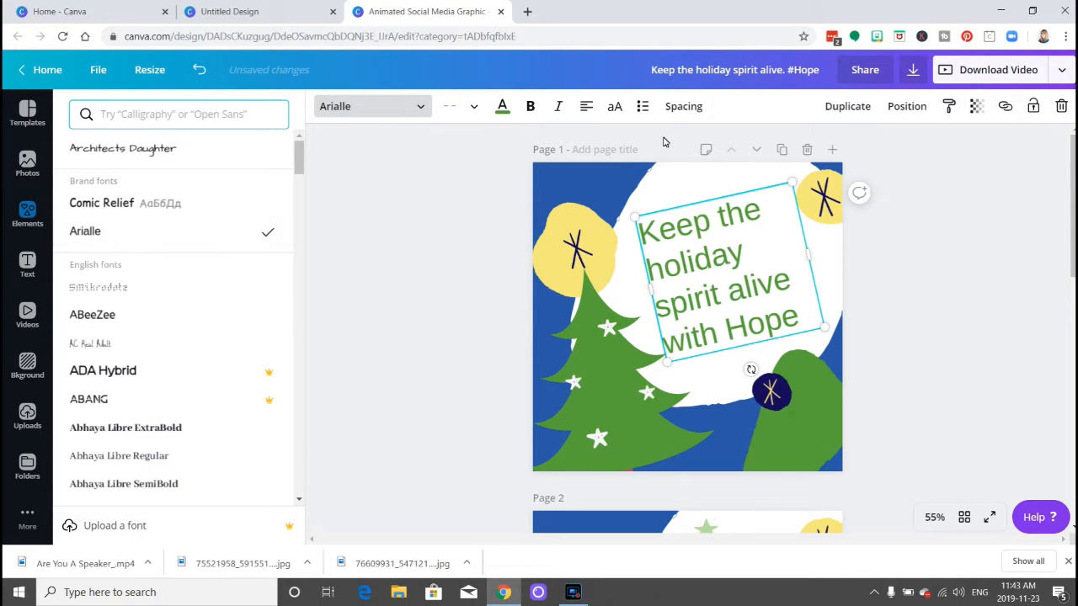
pyautogui.click(531, 107)
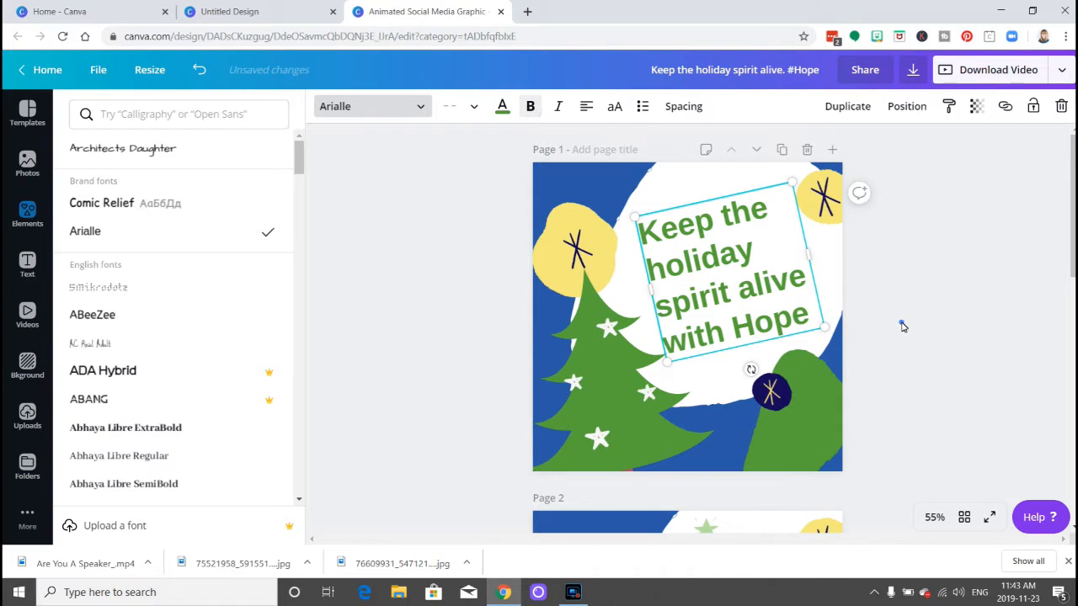
pyautogui.click(902, 326)
# Add a fourth page after page 3, make its background green and place the red Christmas stocking sticker on it
pyautogui.scroll(-4, 893, 320)
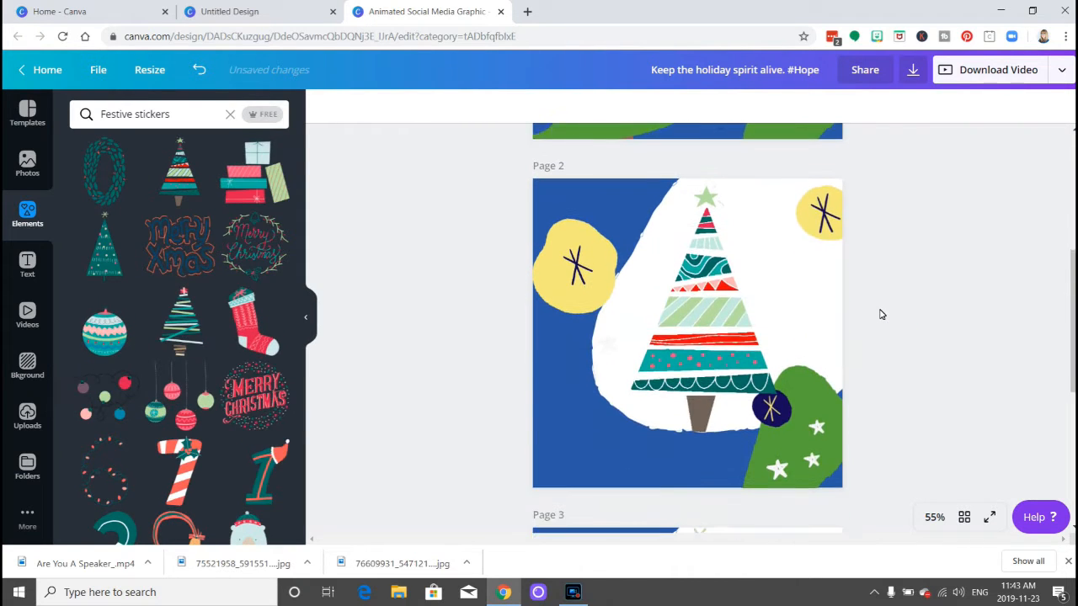
pyautogui.click(701, 329)
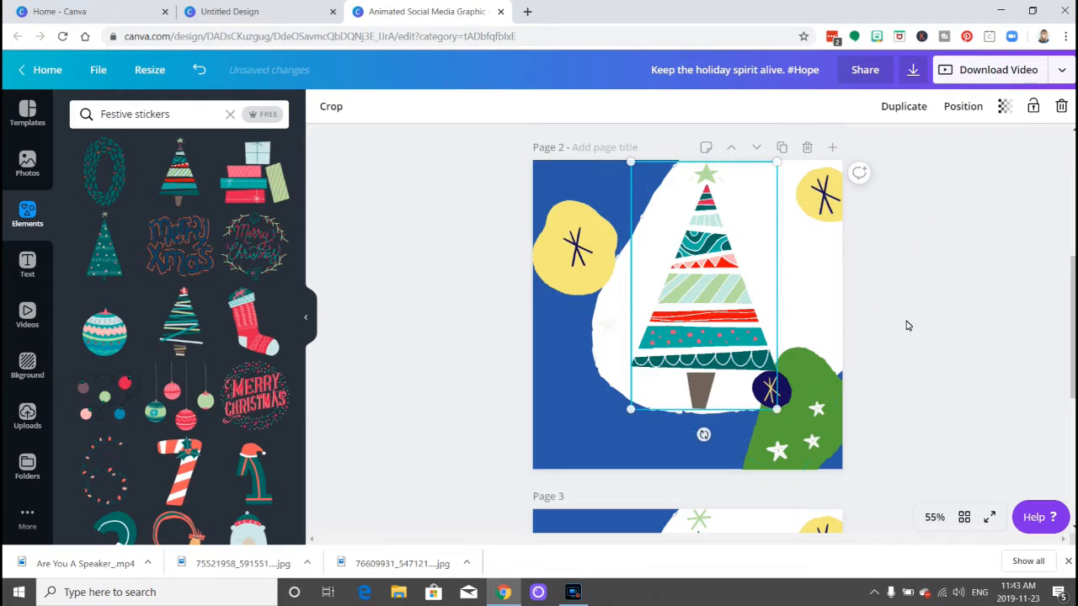
pyautogui.scroll(-4, 914, 328)
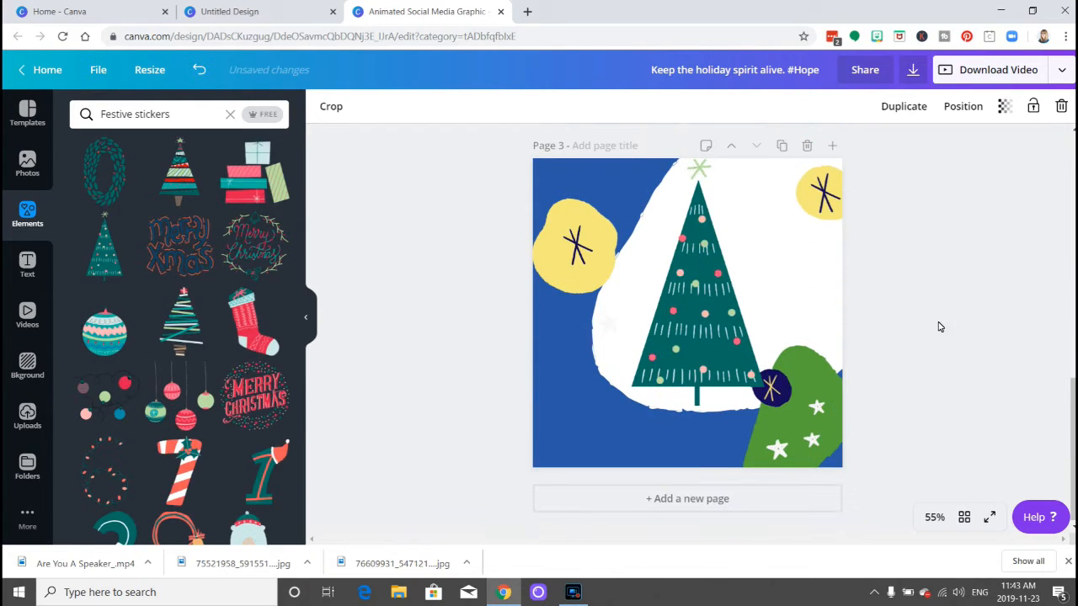
pyautogui.click(686, 498)
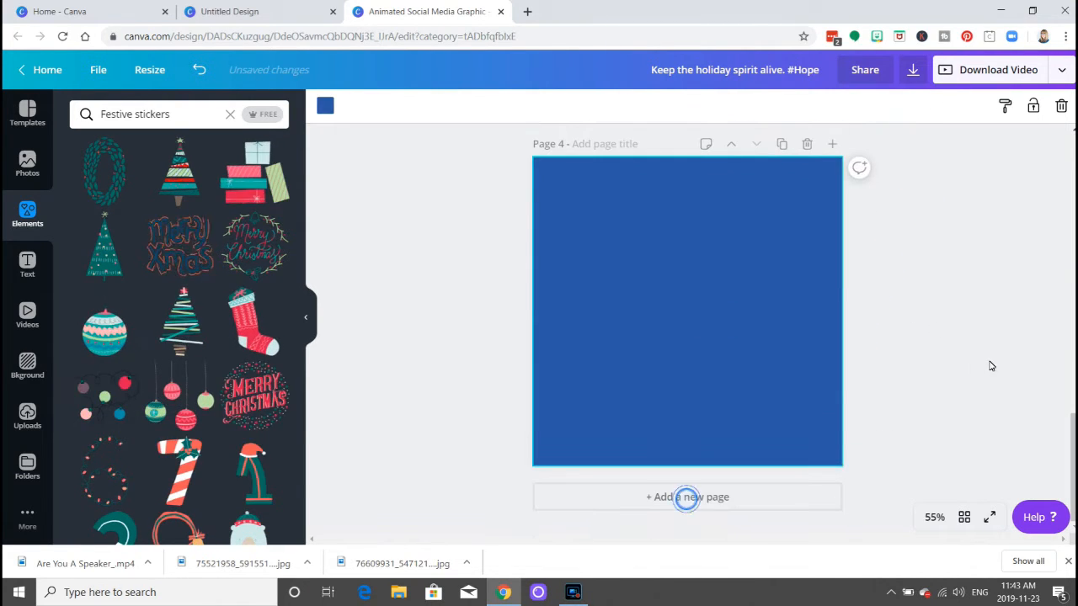
pyautogui.click(326, 107)
pyautogui.click(196, 162)
pyautogui.click(383, 292)
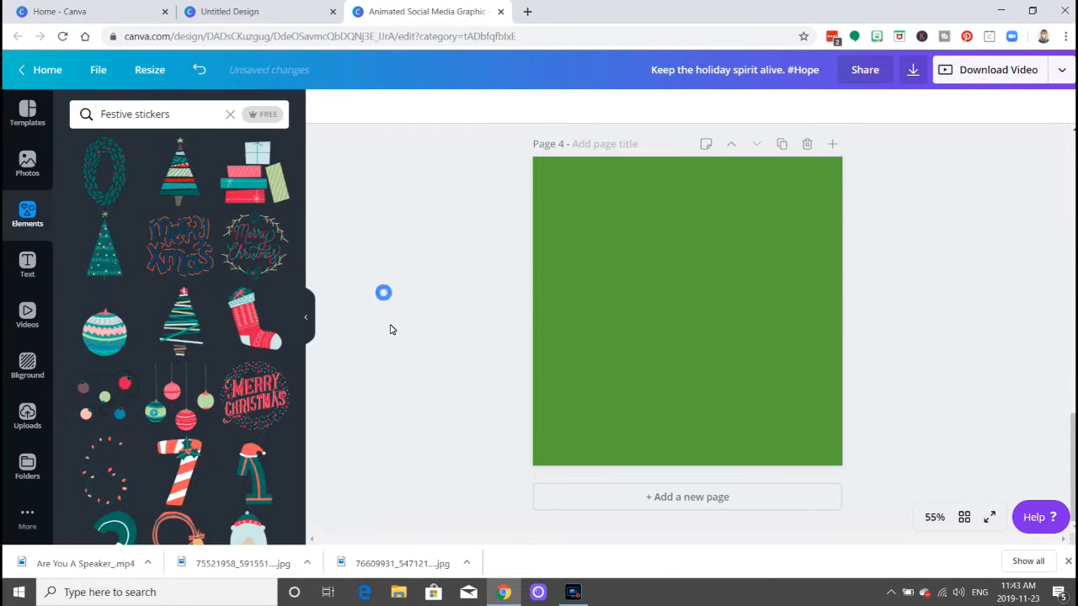
pyautogui.click(247, 338)
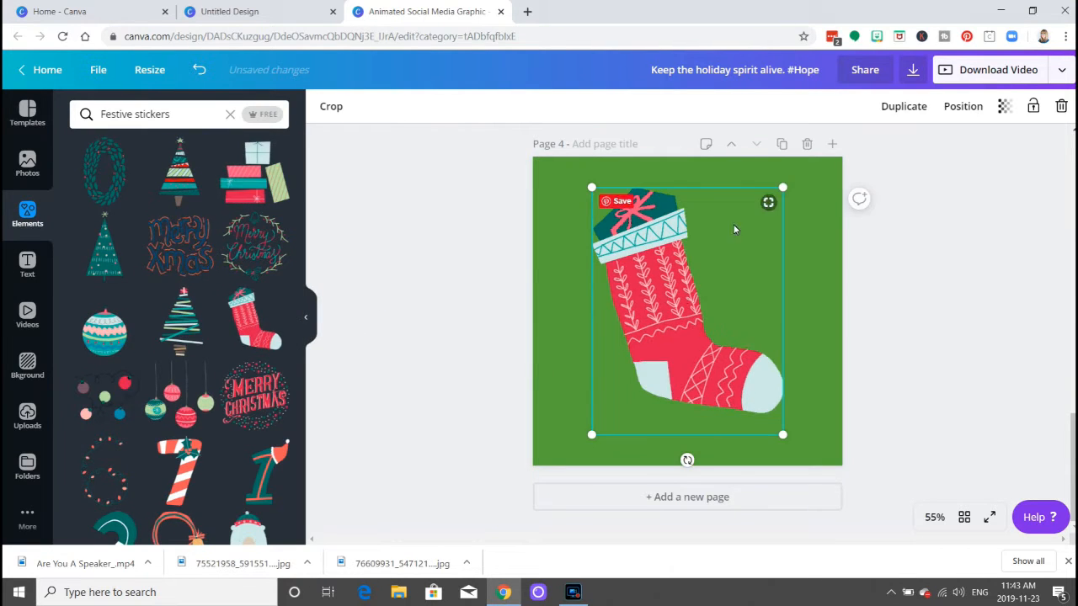
# Add a fifth page with the tree-shaped "We wish you a Merry Christmas" sticker and a white background
pyautogui.click(689, 498)
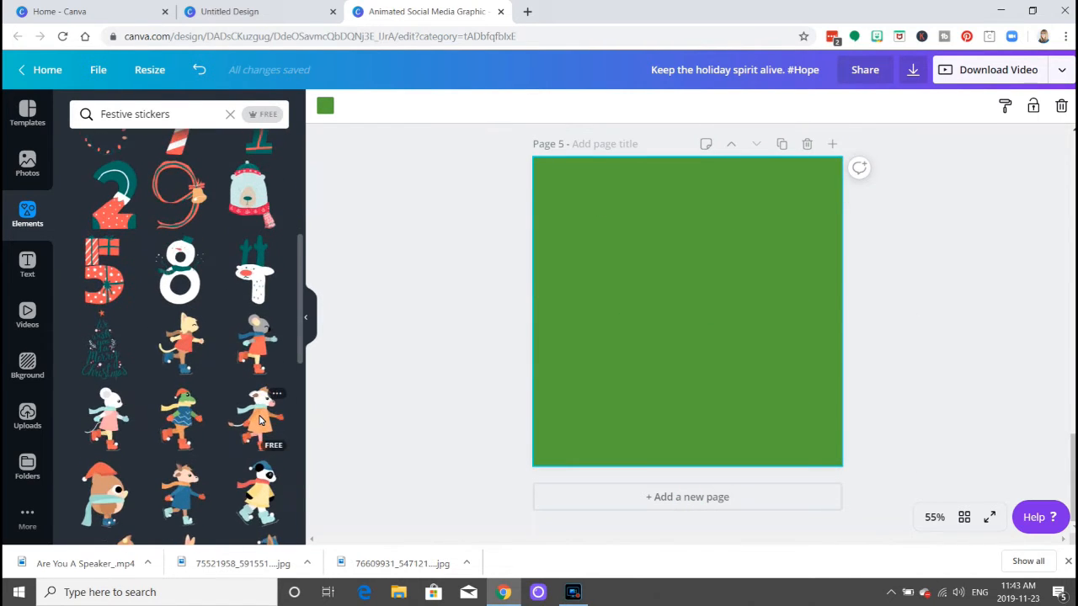
pyautogui.scroll(-1, 259, 419)
pyautogui.click(108, 286)
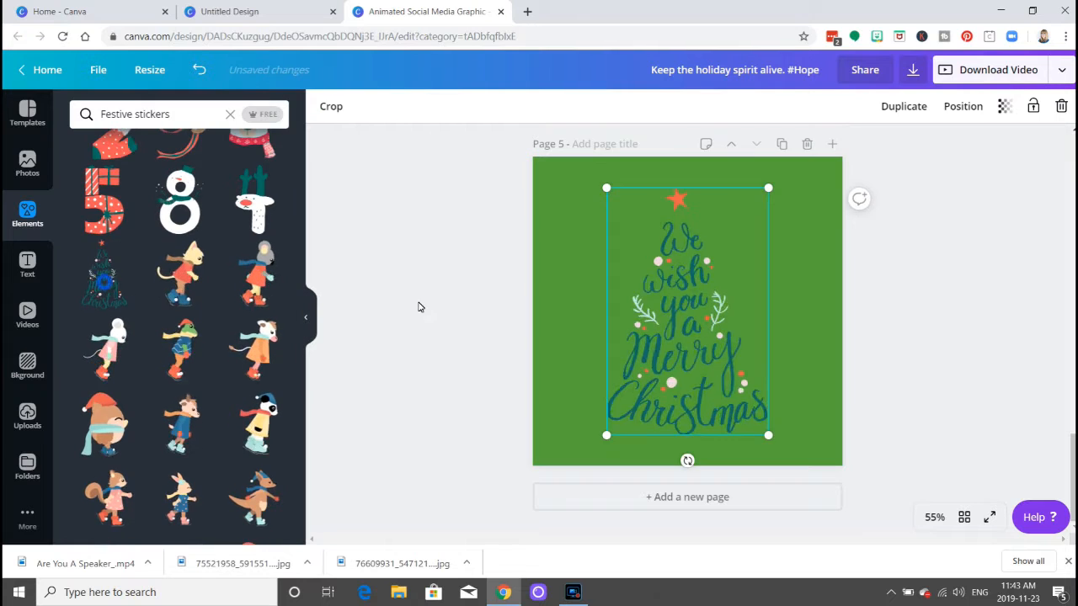
pyautogui.click(539, 194)
pyautogui.click(327, 108)
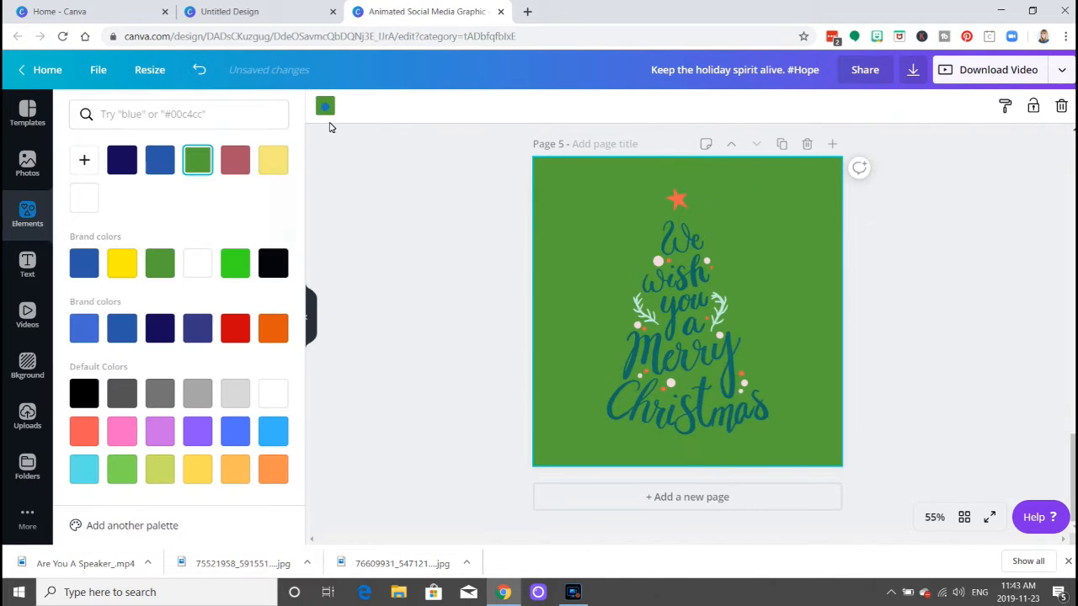
pyautogui.click(199, 266)
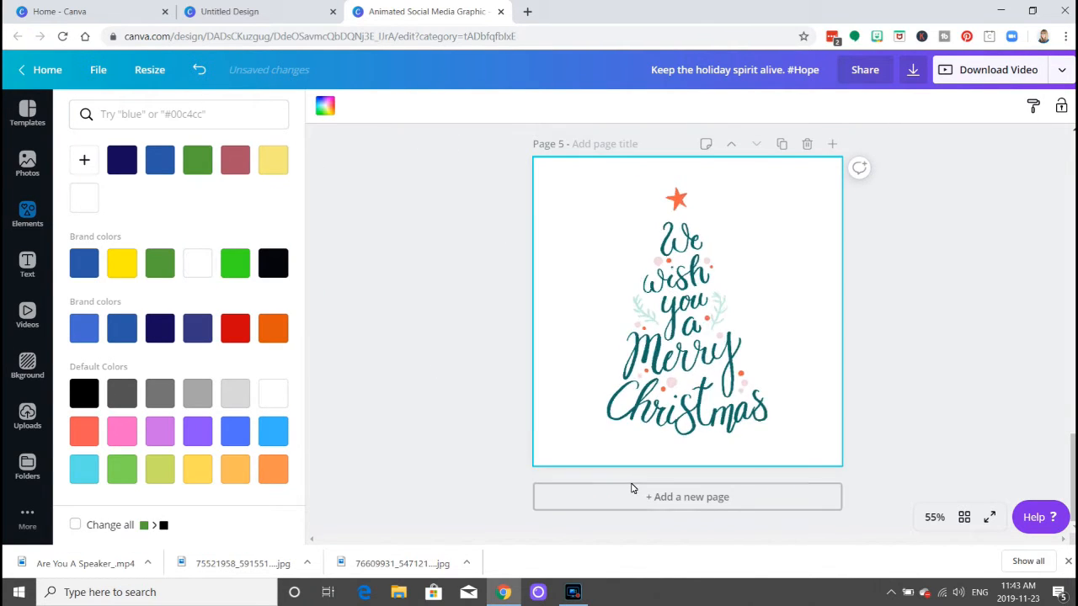
# Add a sixth page and place the snowman face sticker with carrot nose and coal mouth on it
pyautogui.click(671, 499)
pyautogui.click(385, 363)
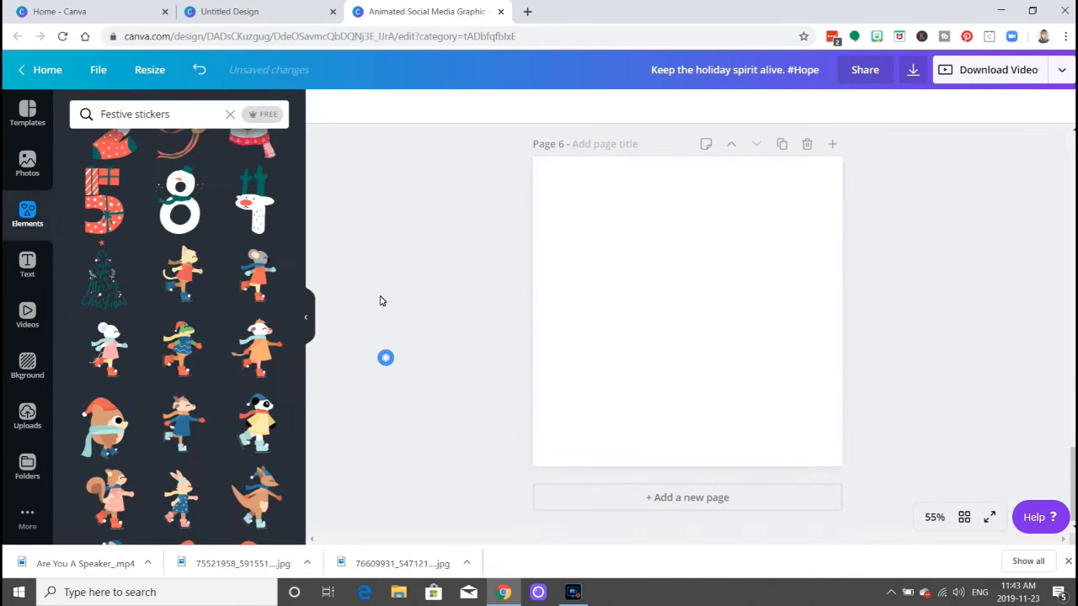
pyautogui.scroll(-5, 269, 371)
pyautogui.scroll(-5, 269, 368)
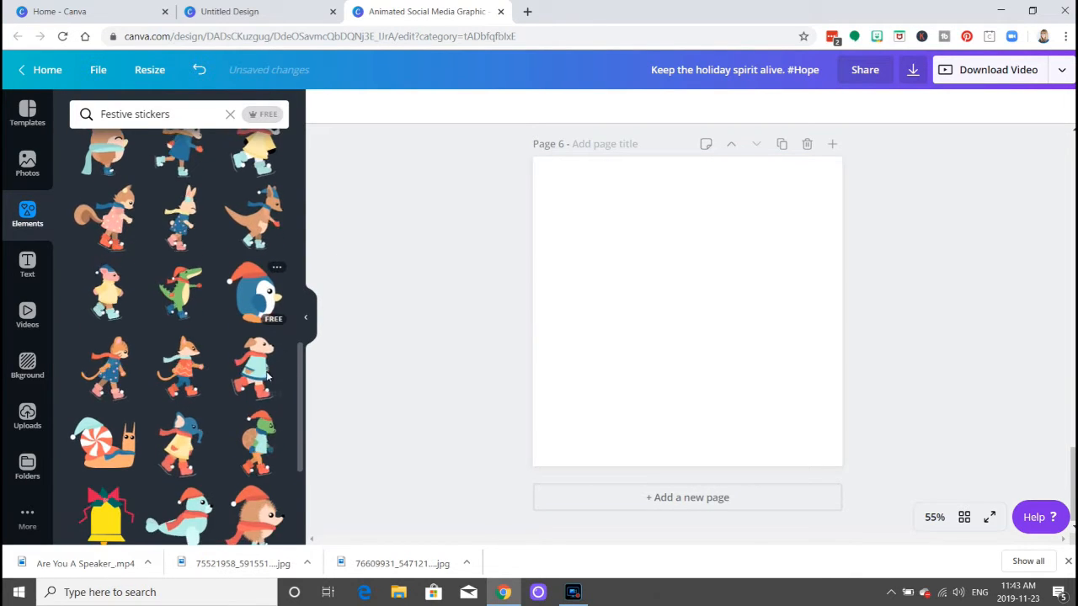
pyautogui.scroll(-2, 263, 385)
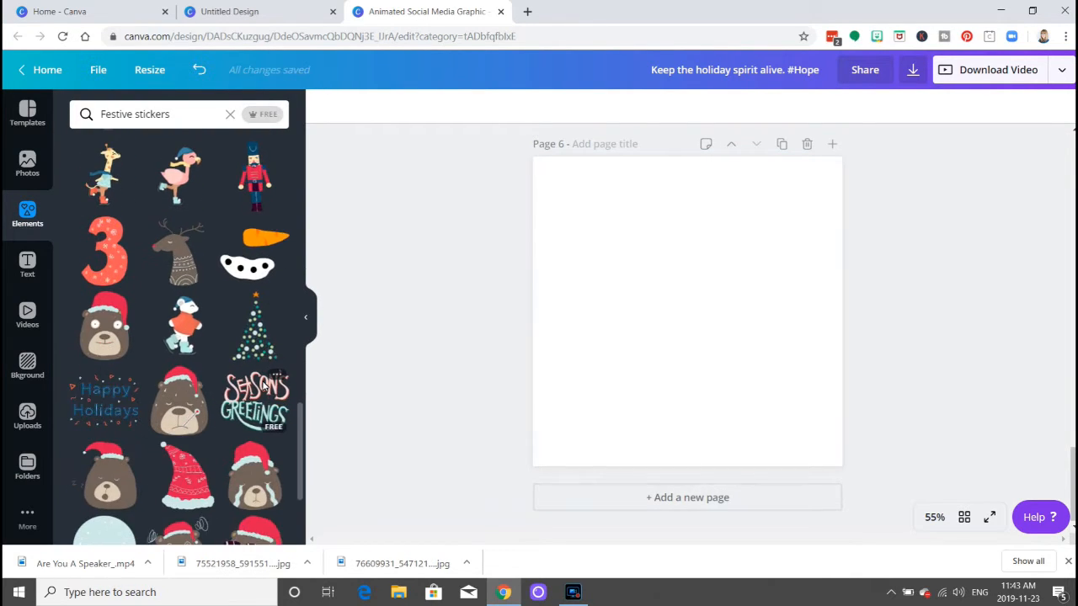
pyautogui.scroll(1, 252, 353)
pyautogui.click(246, 328)
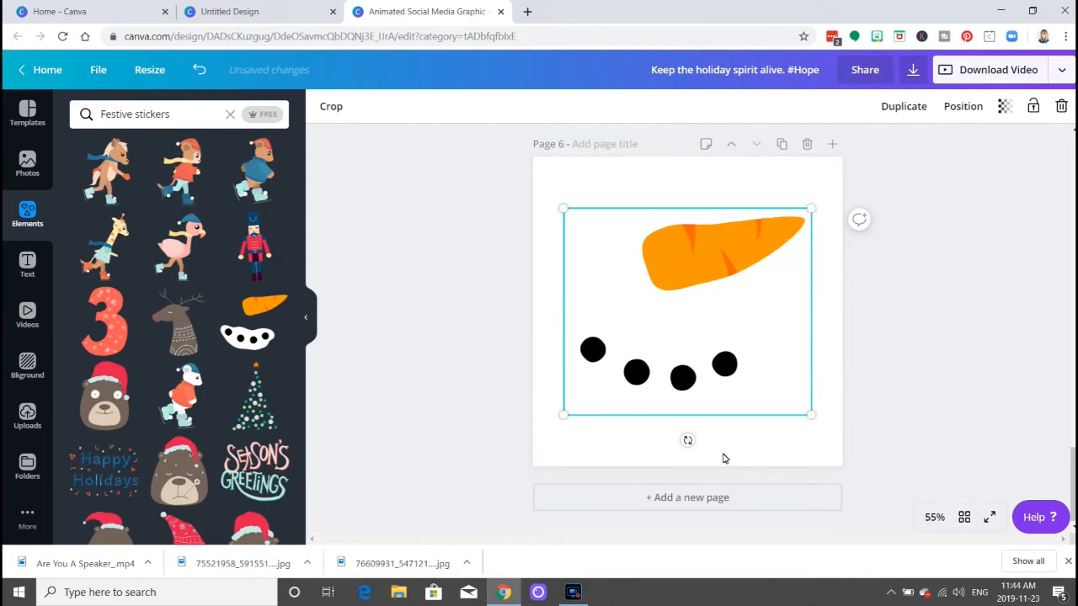
# Add pages 7 and 8, placing the reindeer sticker on page 7 and the dotted Christmas tree sticker on page 8
pyautogui.click(679, 497)
pyautogui.click(180, 322)
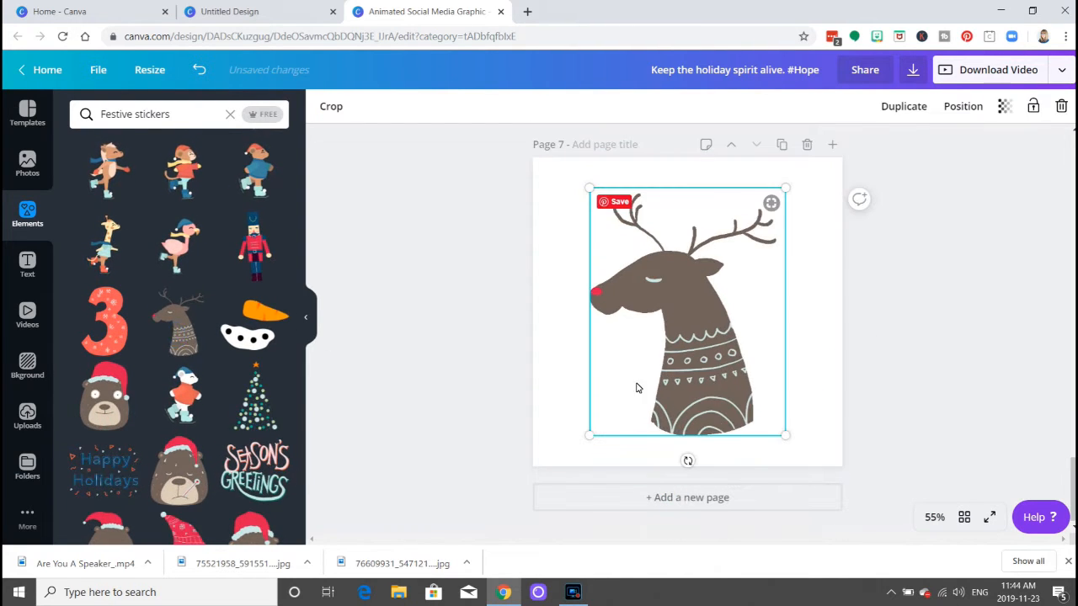
pyautogui.click(654, 498)
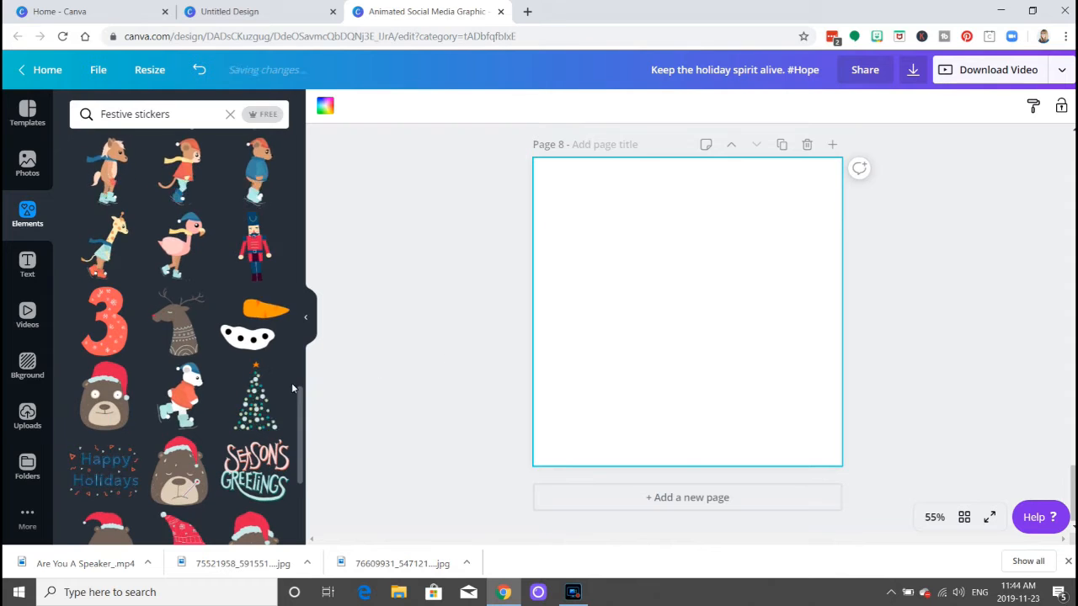
pyautogui.click(256, 392)
# Add a ninth page and place the "Joy to the World" sticker with orange rays on it
pyautogui.click(650, 498)
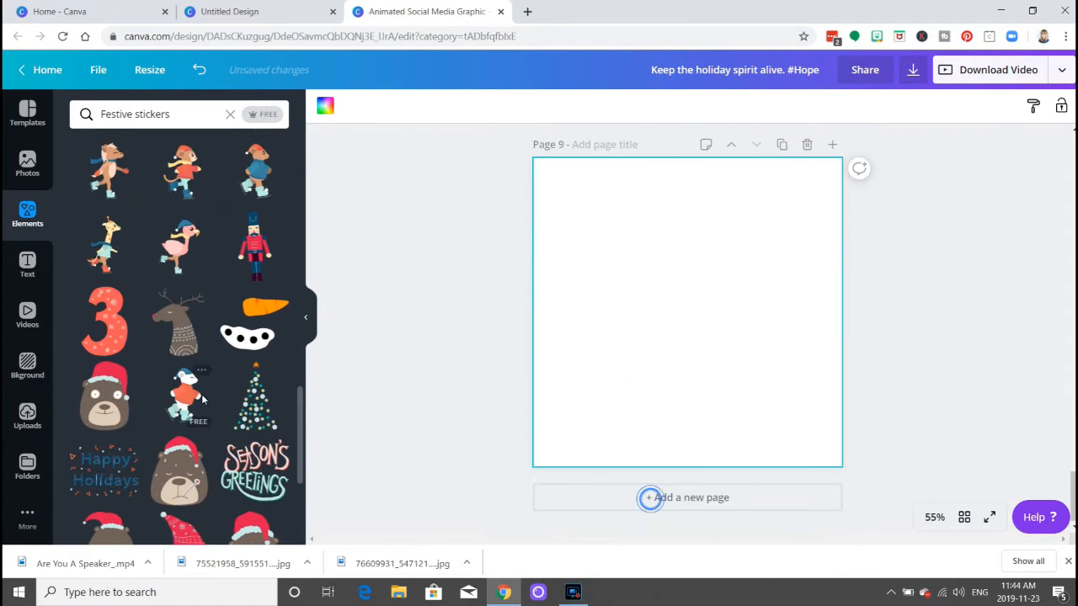
pyautogui.scroll(-5, 200, 399)
pyautogui.scroll(-2, 199, 400)
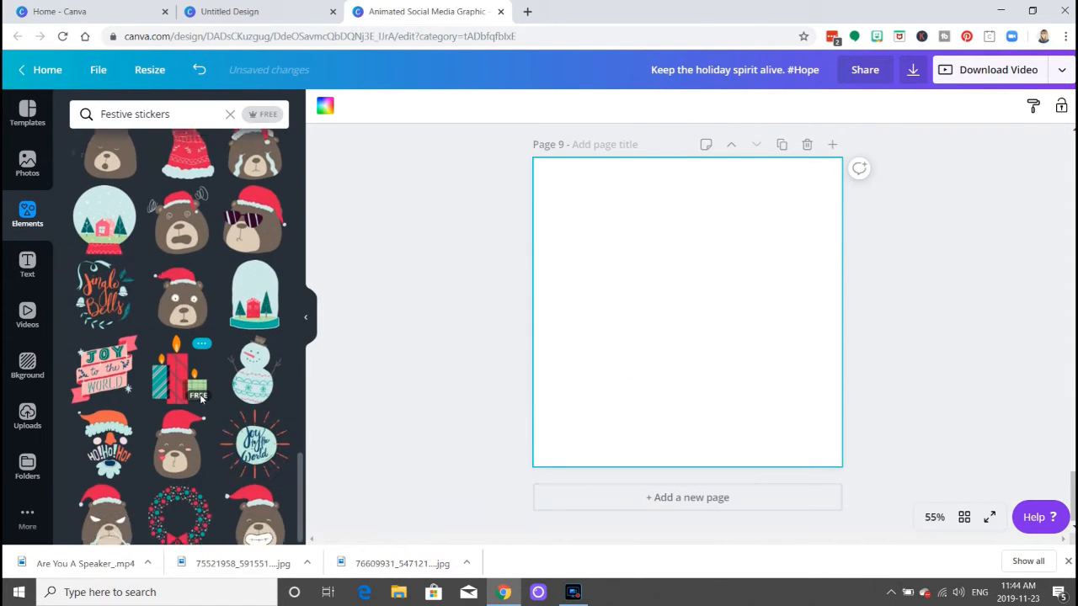
pyautogui.click(259, 438)
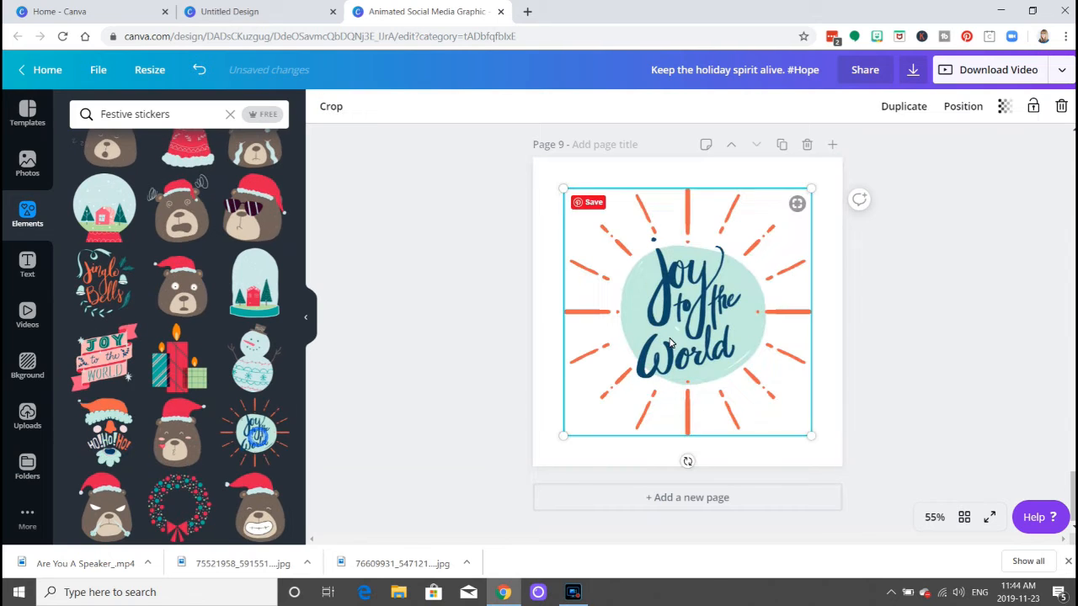
# Add a tenth page and fill its background with the Christmas photo of gifts and fir branches on white boards
pyautogui.click(690, 497)
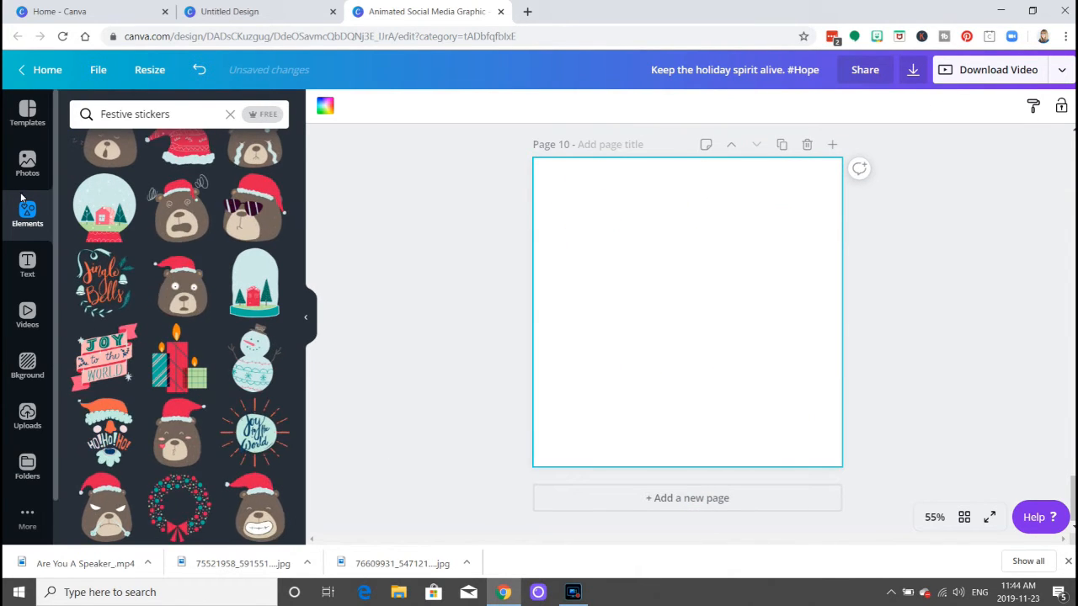
pyautogui.click(27, 166)
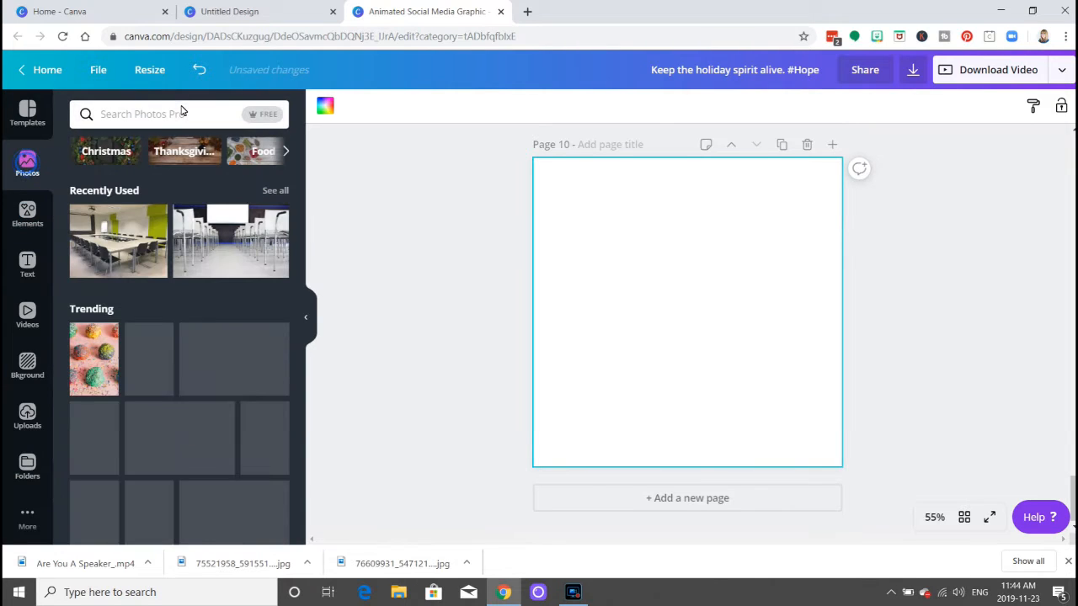
pyautogui.click(131, 158)
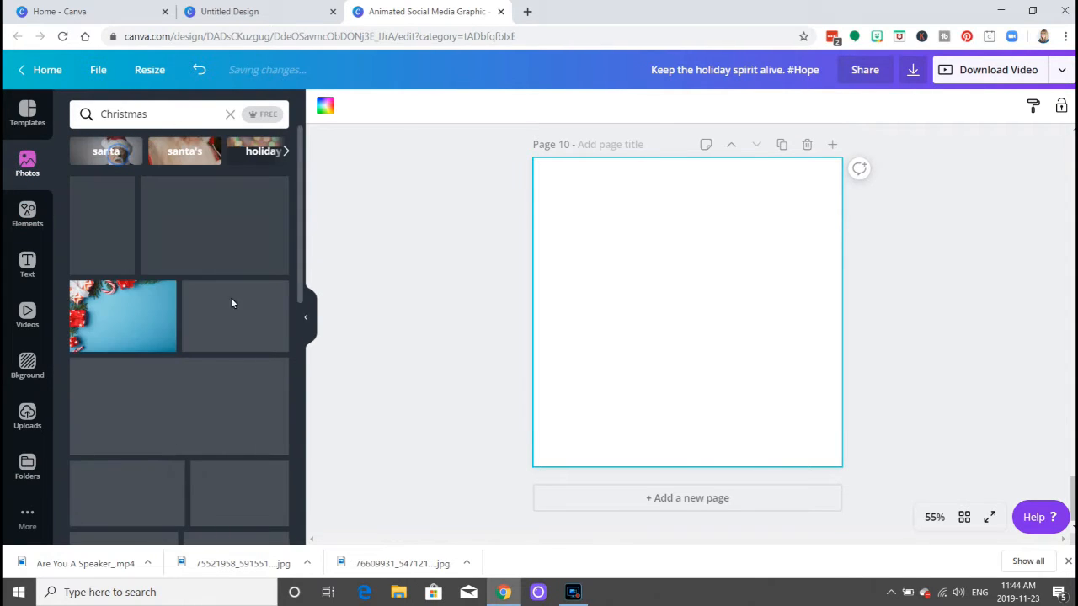
pyautogui.click(97, 327)
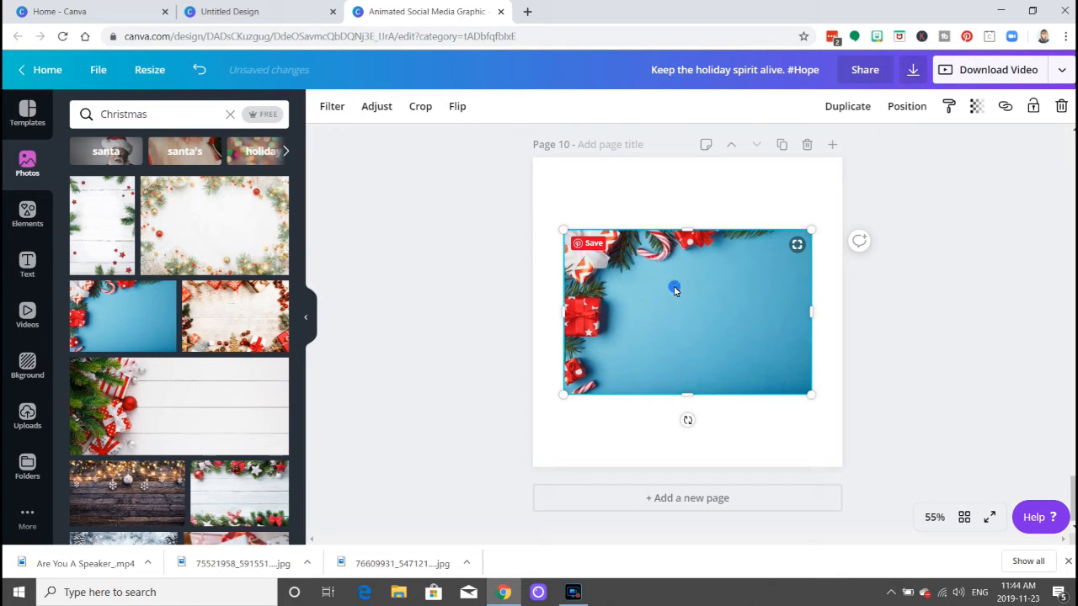
pyautogui.press('Delete')
pyautogui.moveTo(177, 396); pyautogui.dragTo(560, 235)
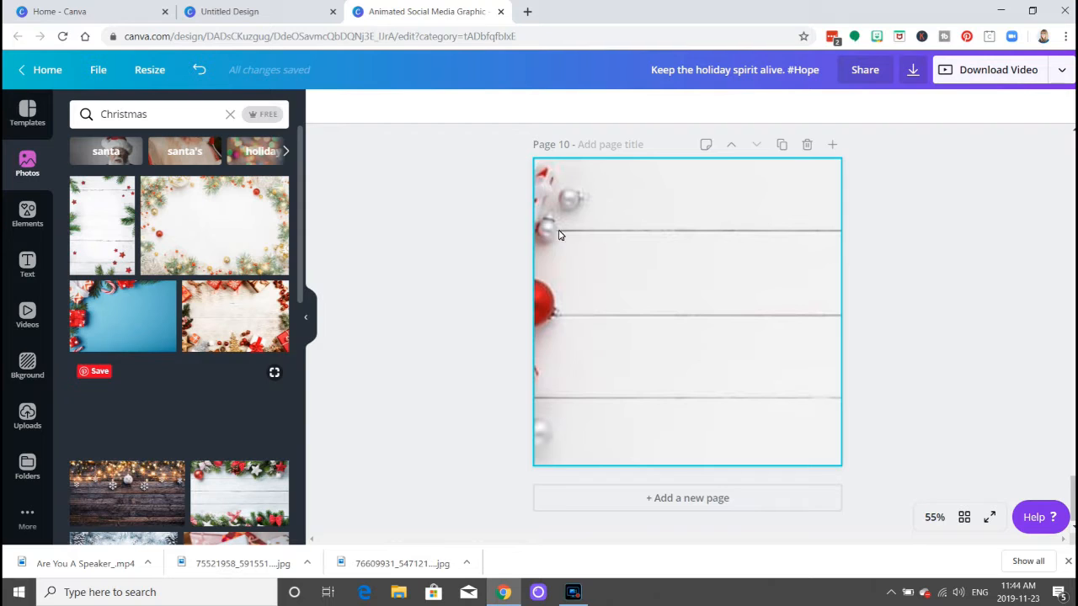
# Crop page 10's background photo, shifting it so the gifts and fir branches fill the page's left part
pyautogui.click(606, 281)
pyautogui.click(450, 108)
pyautogui.moveTo(604, 263); pyautogui.dragTo(778, 263)
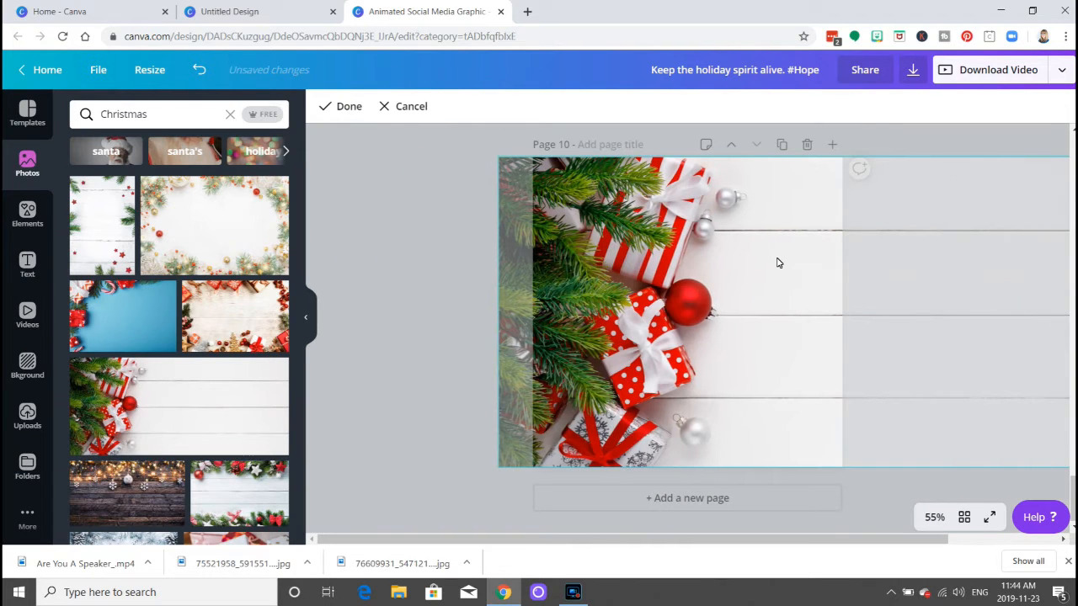
pyautogui.click(345, 108)
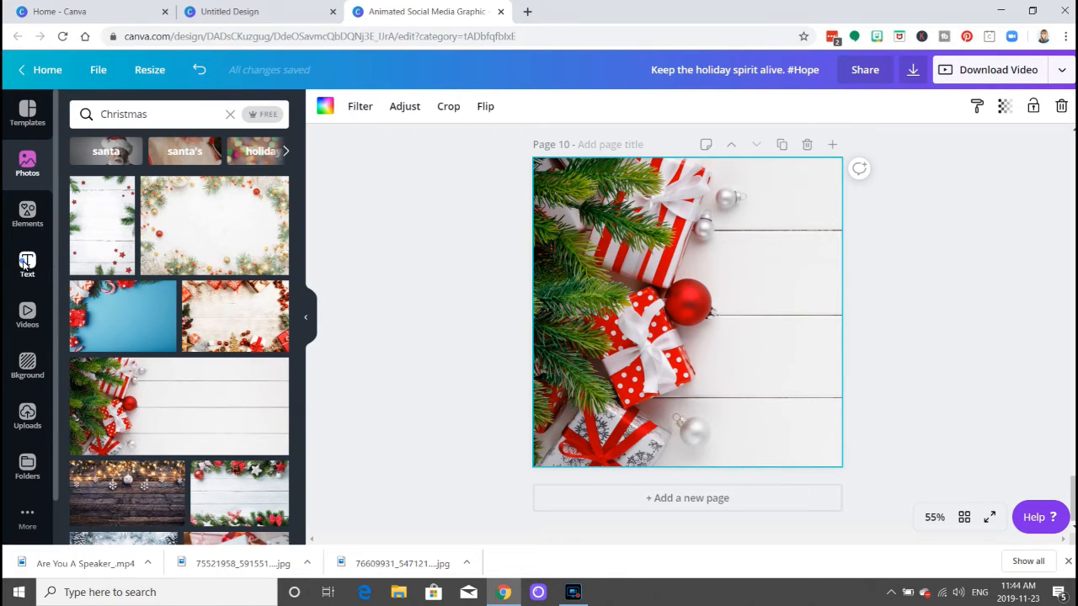
# Add a heading reading "Holiday Greetings!" to page 10, split it into two lines without a leading space, and move it onto the white boards
pyautogui.click(27, 265)
pyautogui.click(145, 187)
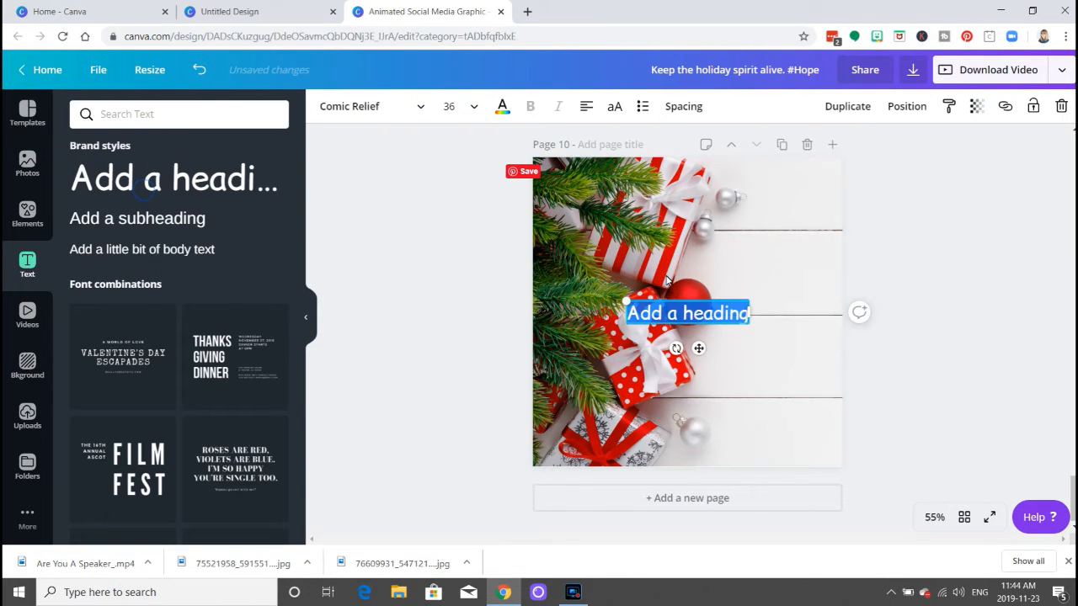
pyautogui.write('Holiday Greetings!')
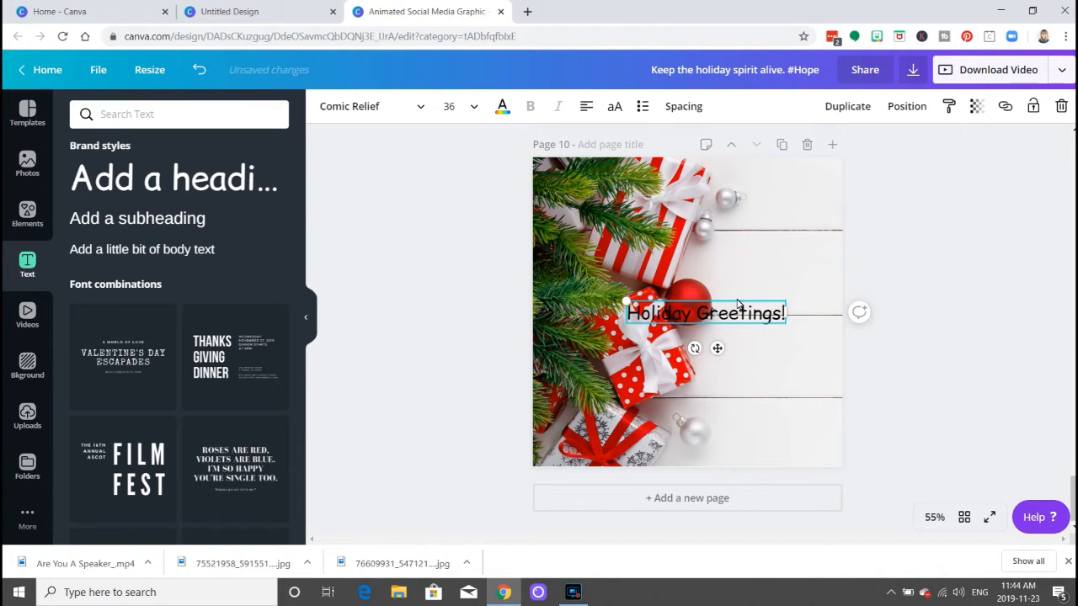
pyautogui.moveTo(738, 305); pyautogui.dragTo(804, 352)
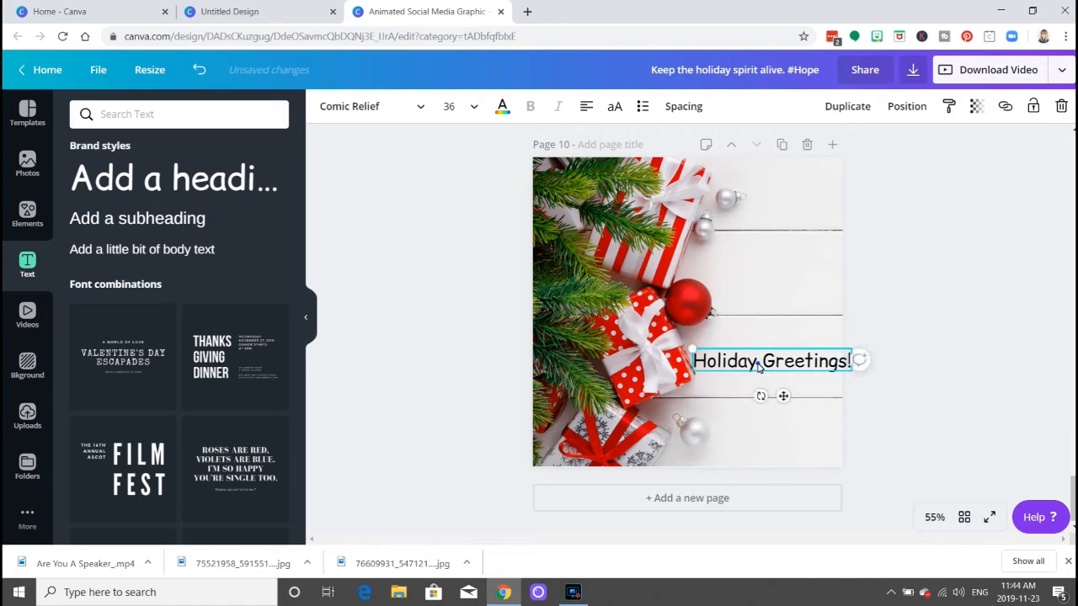
pyautogui.press('Return')
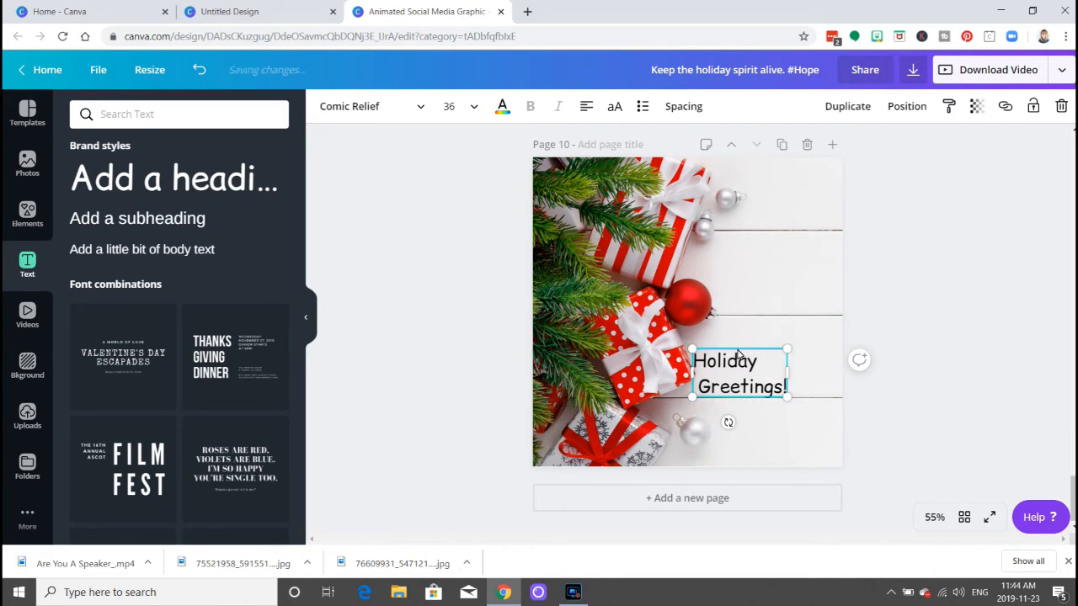
pyautogui.moveTo(737, 351); pyautogui.dragTo(779, 249)
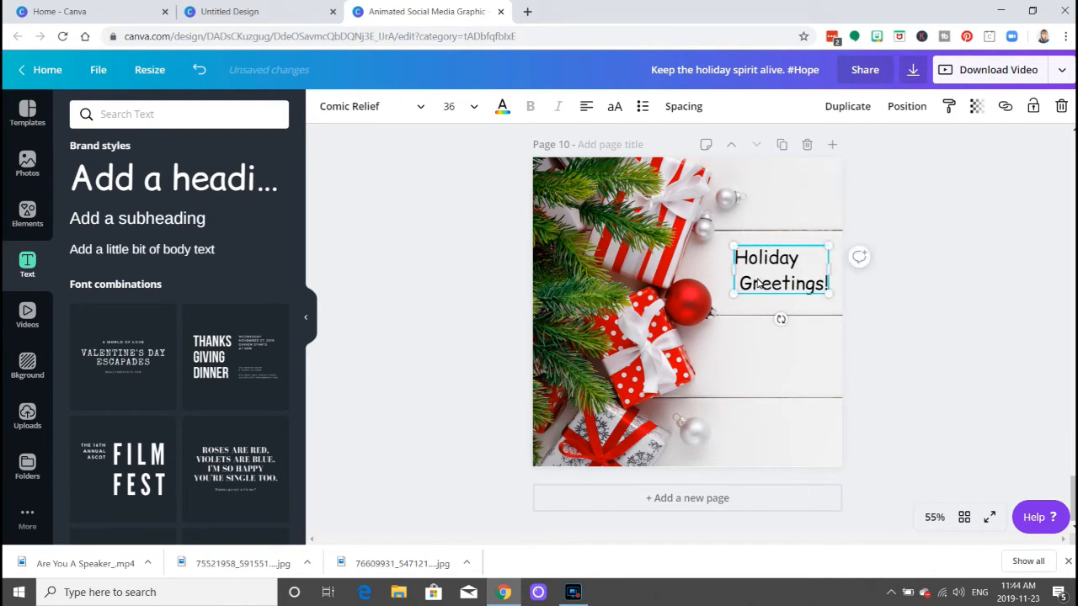
pyautogui.press('BackSpace')
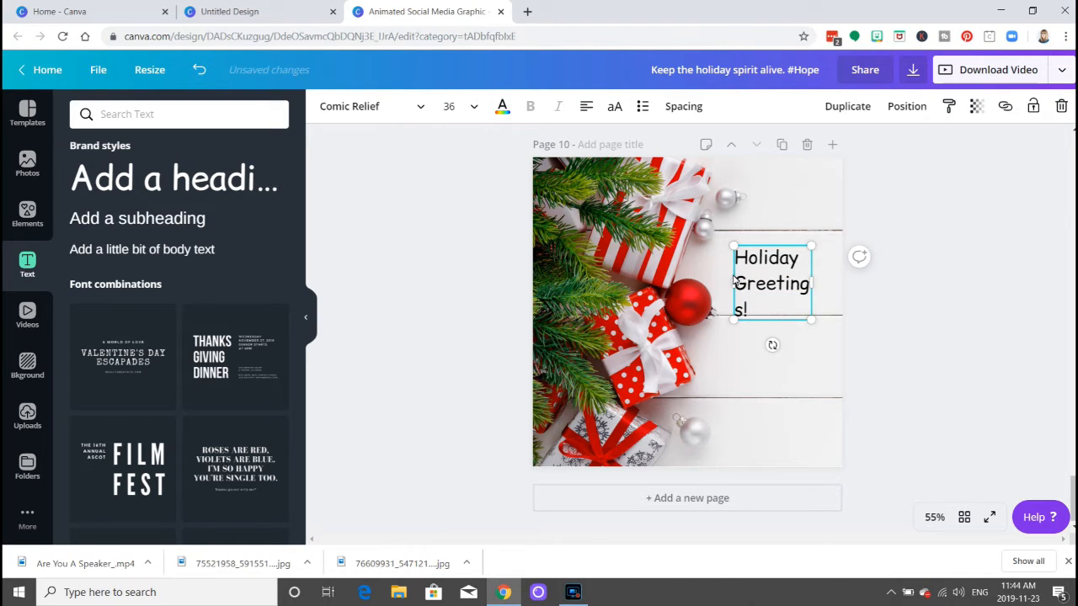
# Enlarge the "Holiday Greetings!" heading to size 49.6 and reposition it beside the gifts within page 10's white board area
pyautogui.moveTo(813, 287); pyautogui.dragTo(781, 283)
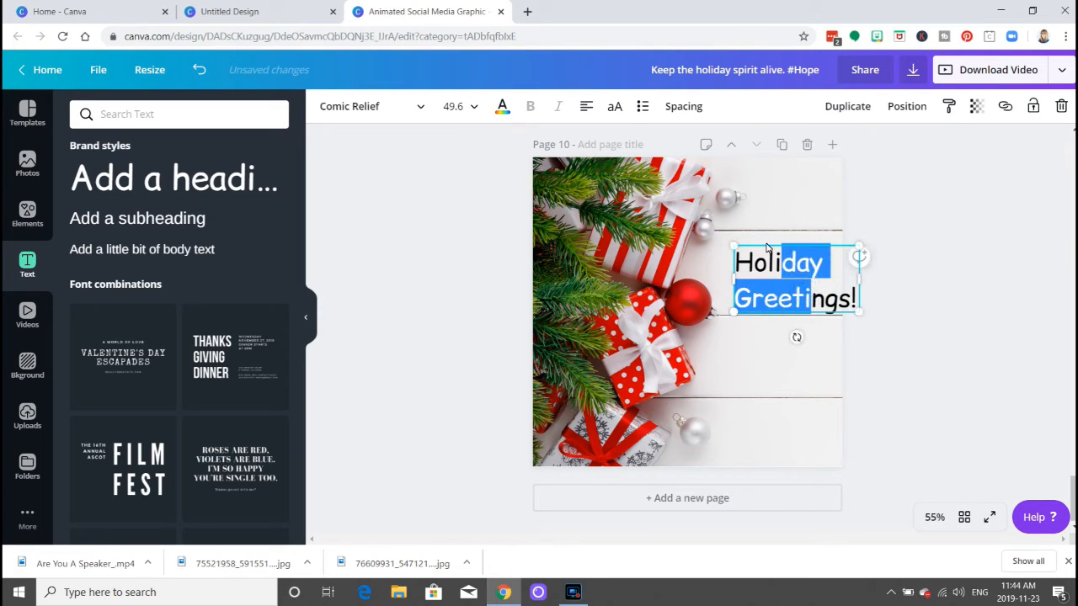
pyautogui.moveTo(765, 247); pyautogui.dragTo(743, 242)
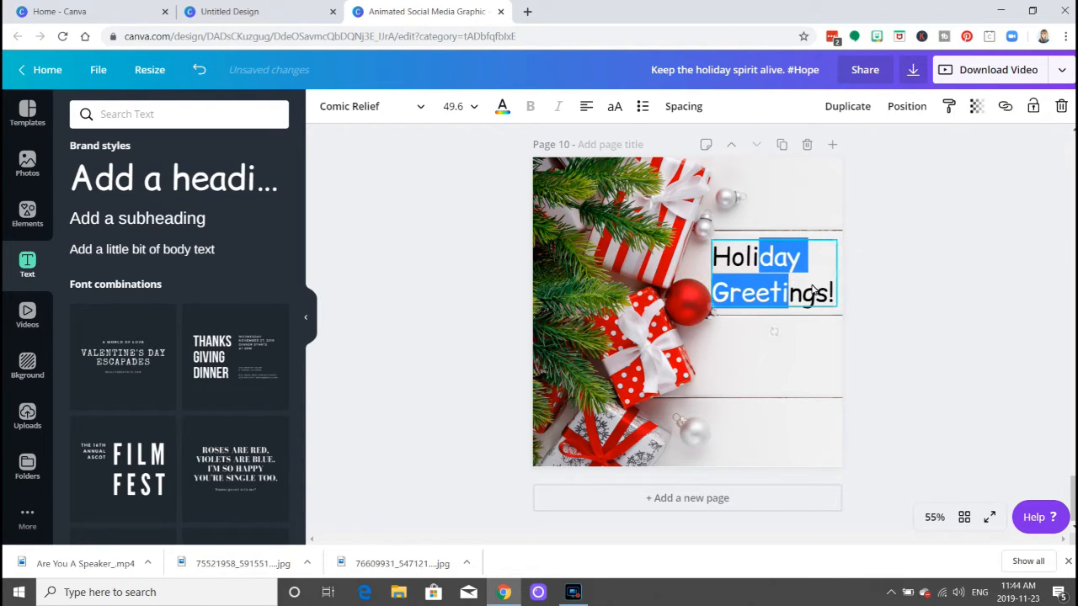
pyautogui.click(880, 334)
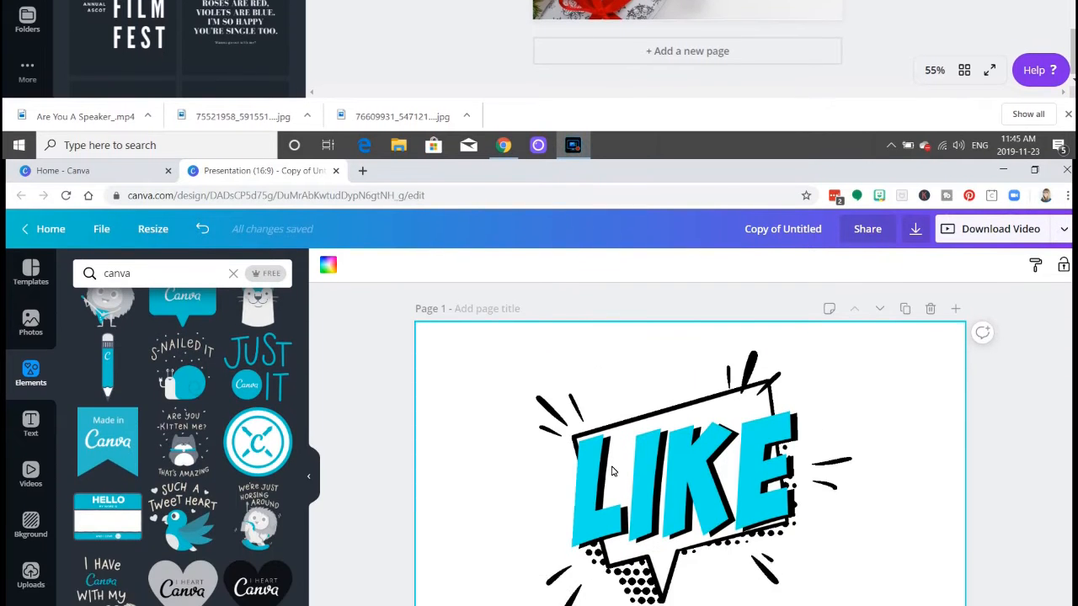
# Look through pages 2 to 7 of the "Copy of Untitled" presentation, examining their titles, video backgrounds and animated stickers
pyautogui.scroll(-5, 1044, 302)
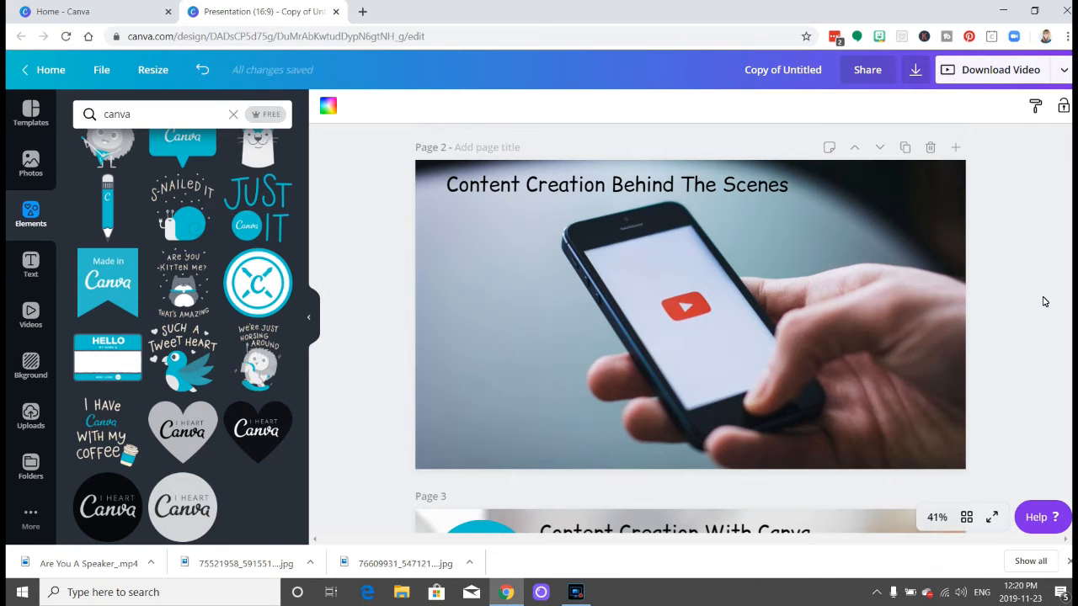
pyautogui.scroll(-3, 1044, 301)
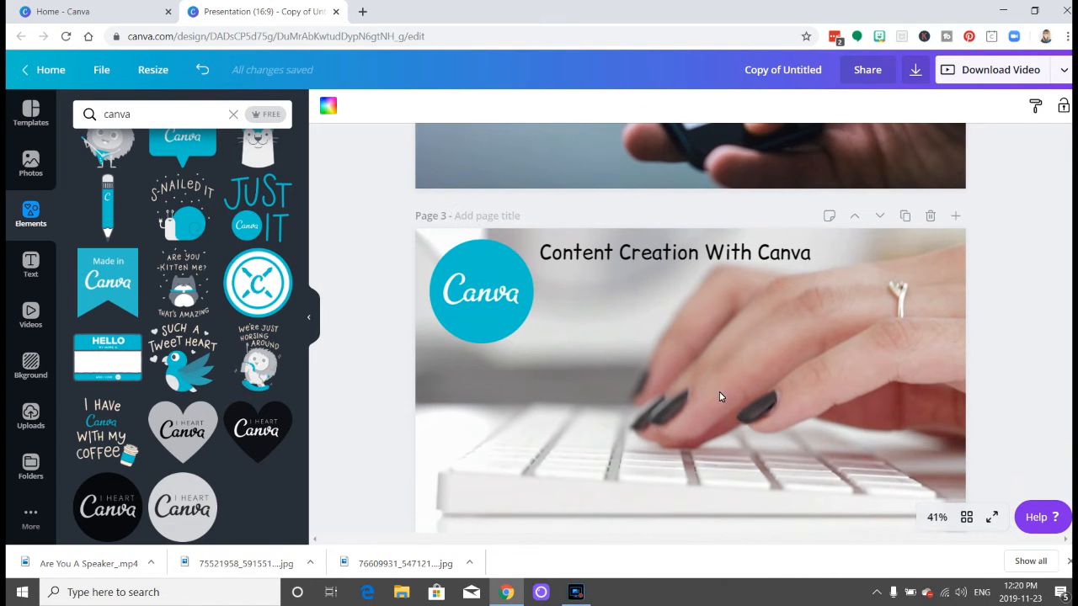
pyautogui.click(671, 398)
pyautogui.click(683, 389)
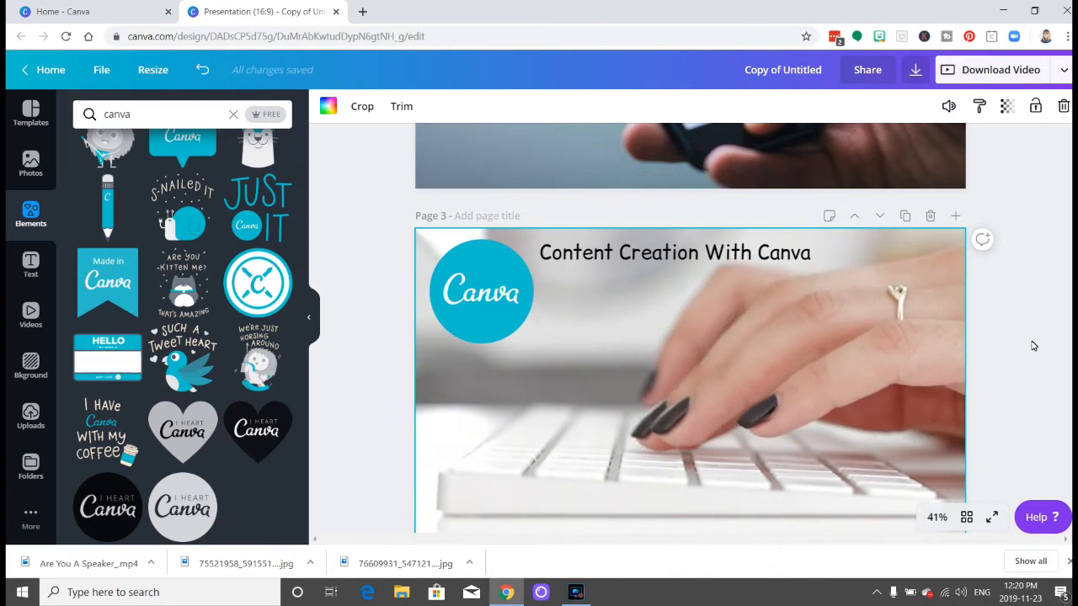
pyautogui.scroll(-5, 1033, 346)
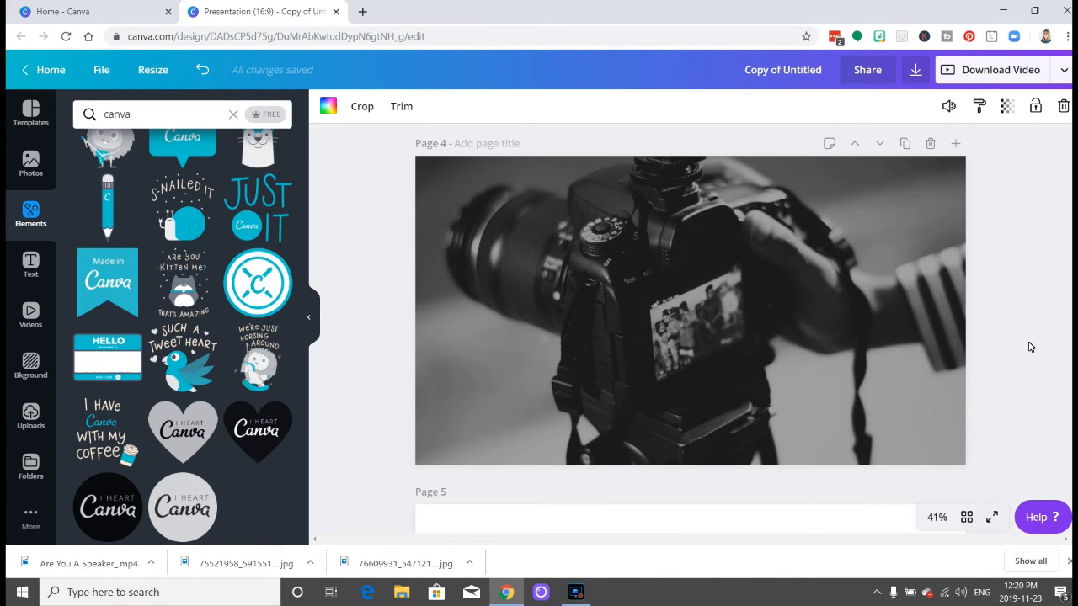
pyautogui.scroll(-5, 1031, 346)
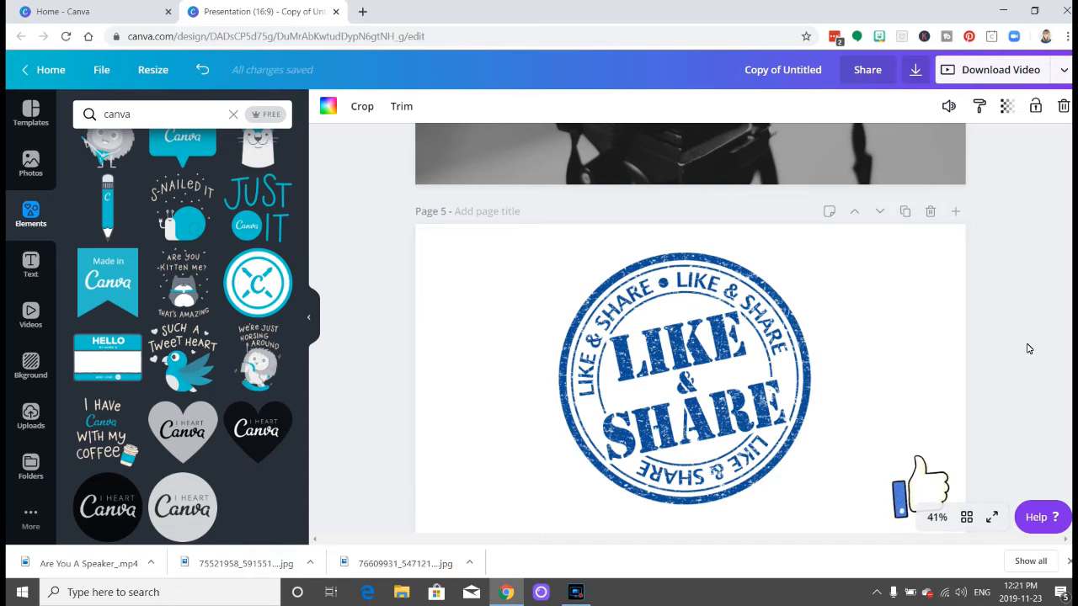
pyautogui.scroll(-1, 1027, 348)
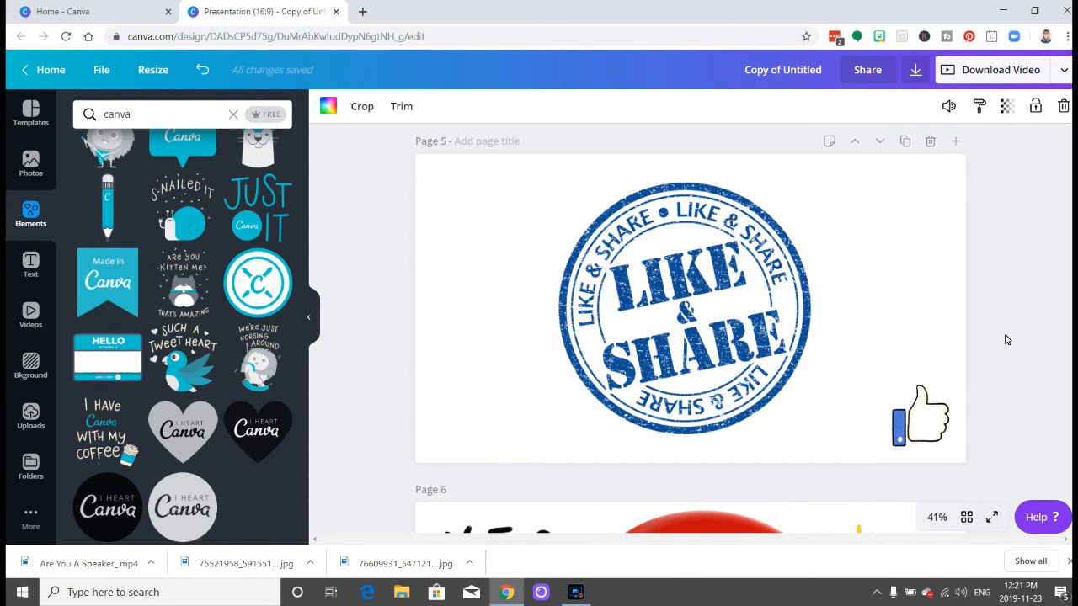
pyautogui.scroll(-4, 1007, 339)
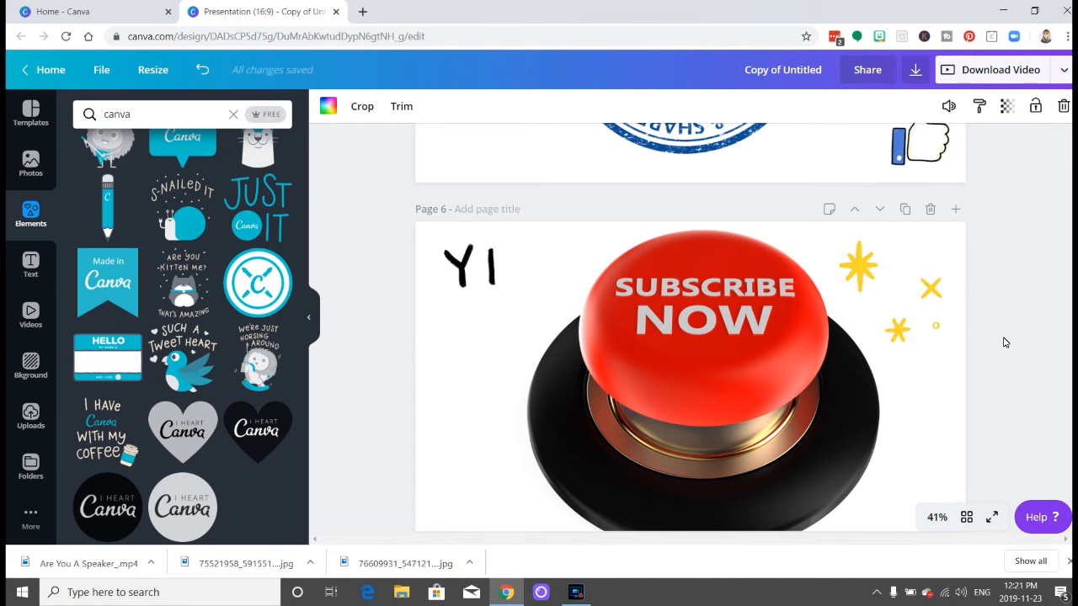
pyautogui.scroll(-1, 1005, 339)
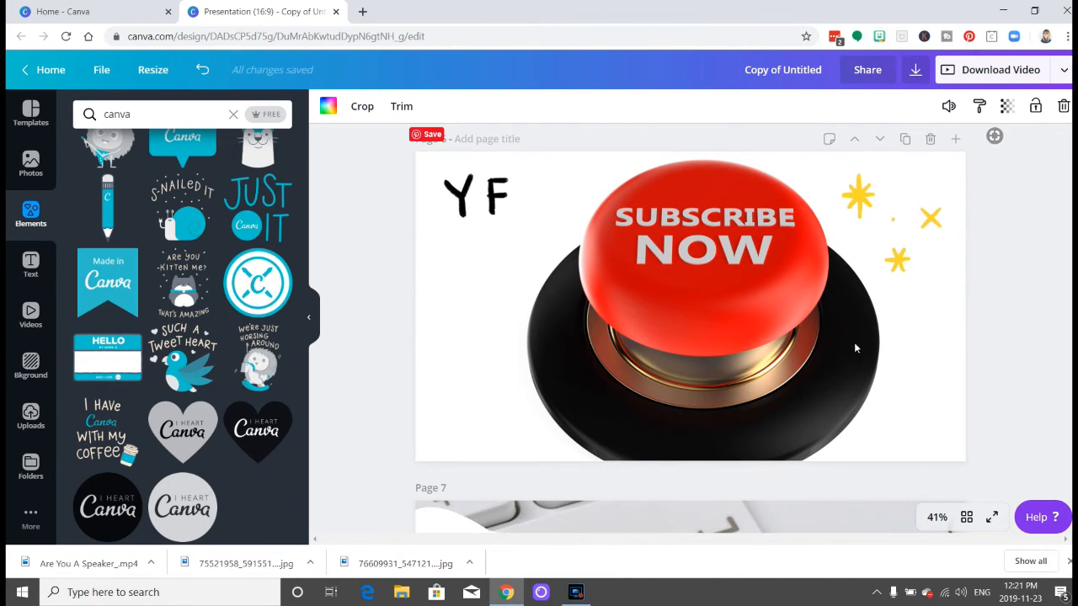
pyautogui.scroll(-5, 977, 348)
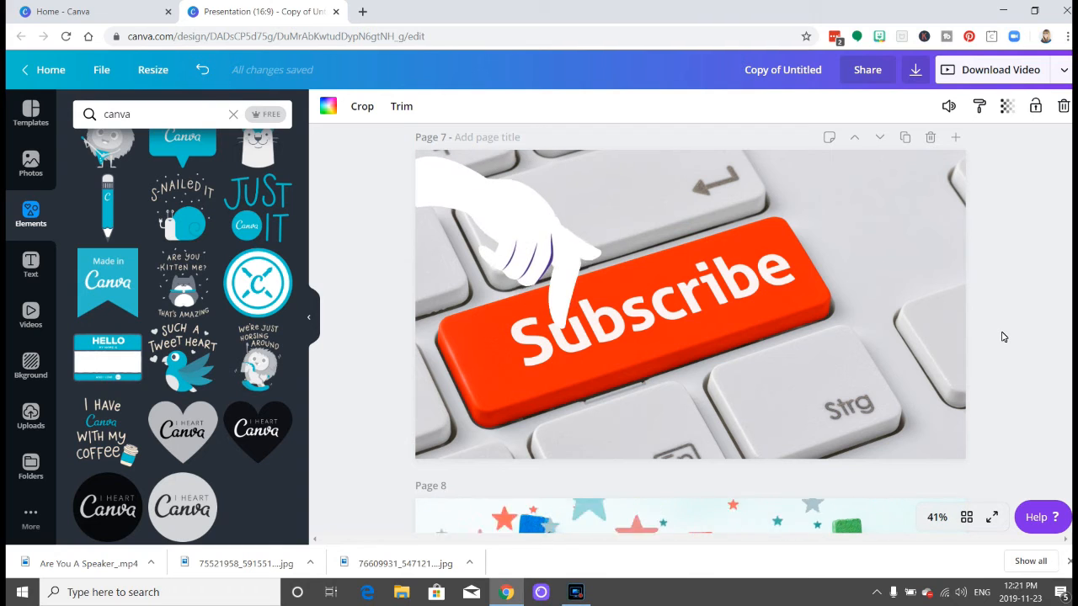
# Review pages 8 to 13 of the presentation, examining how photos, logos, text and stickers are combined up to the last page
pyautogui.scroll(-1, 1002, 336)
pyautogui.scroll(-4, 1003, 337)
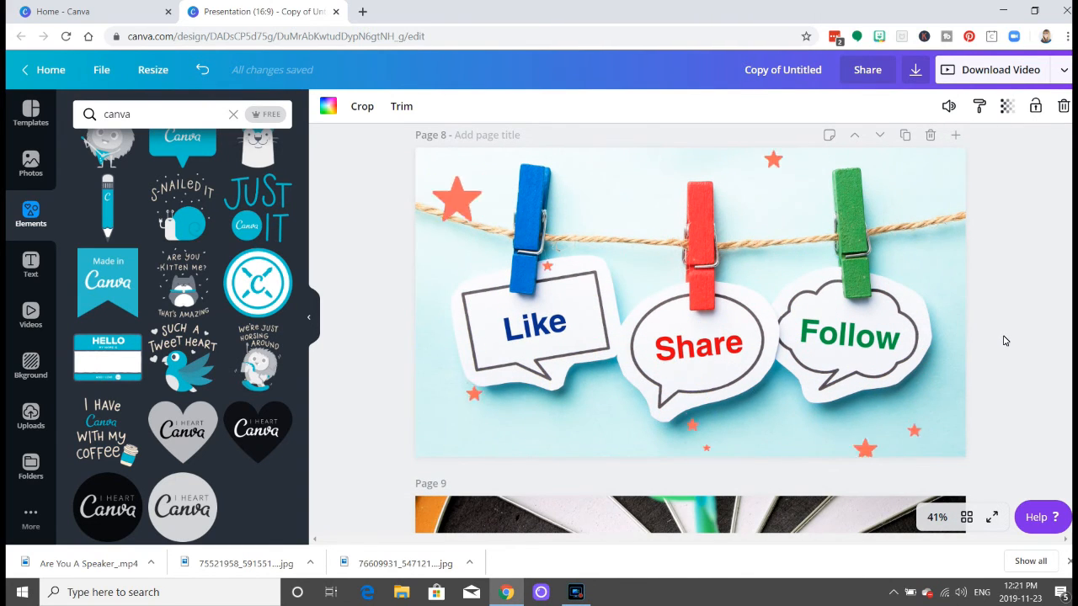
pyautogui.scroll(-2, 1003, 339)
pyautogui.scroll(-2, 1003, 340)
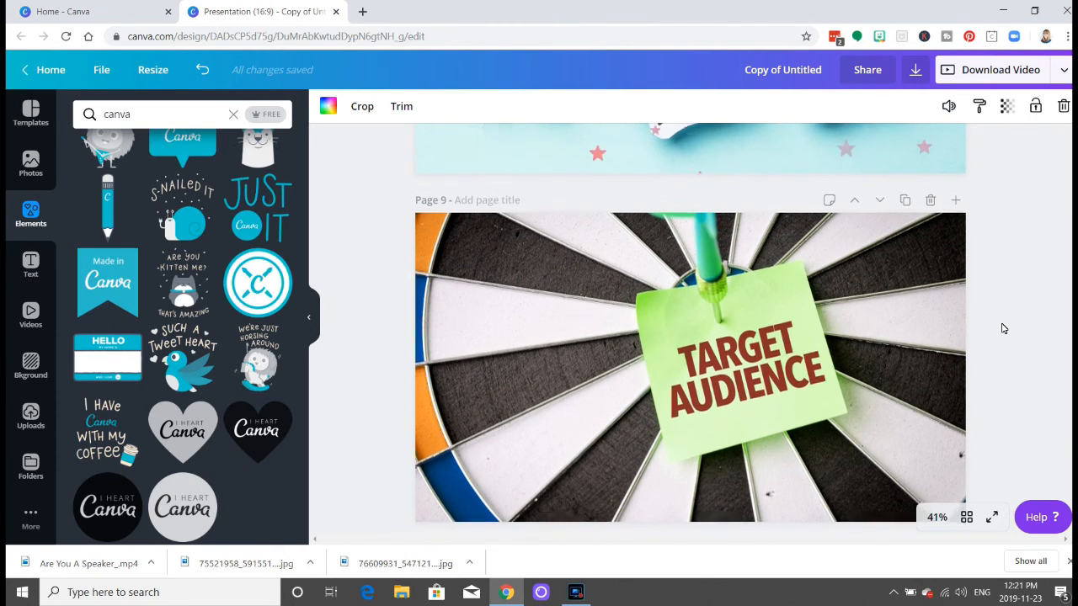
pyautogui.scroll(-6, 1004, 328)
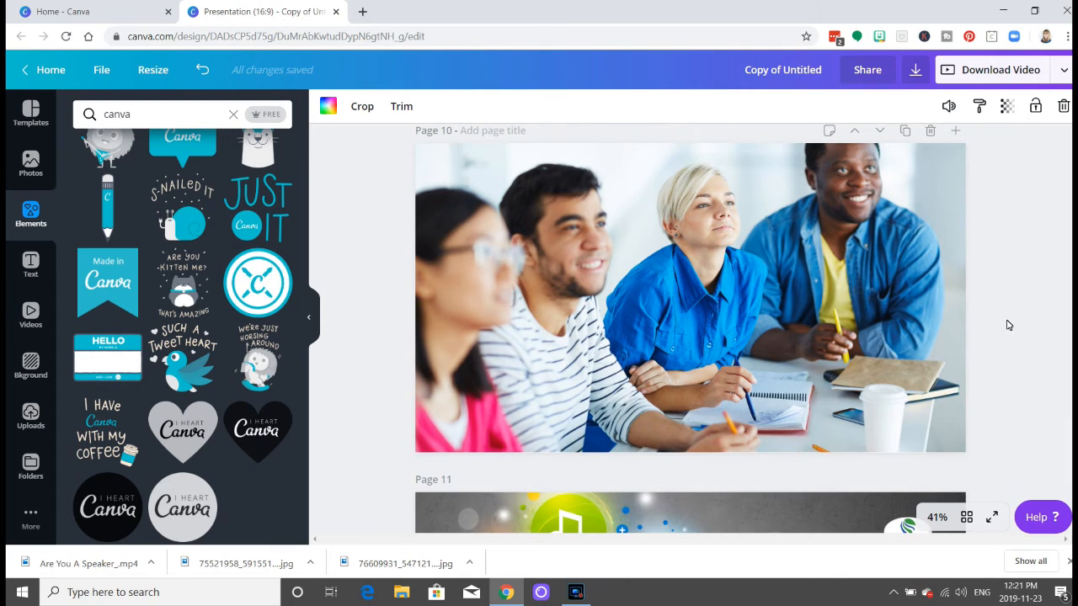
pyautogui.scroll(-1, 1009, 325)
pyautogui.scroll(1, 1009, 325)
pyautogui.scroll(-5, 1009, 325)
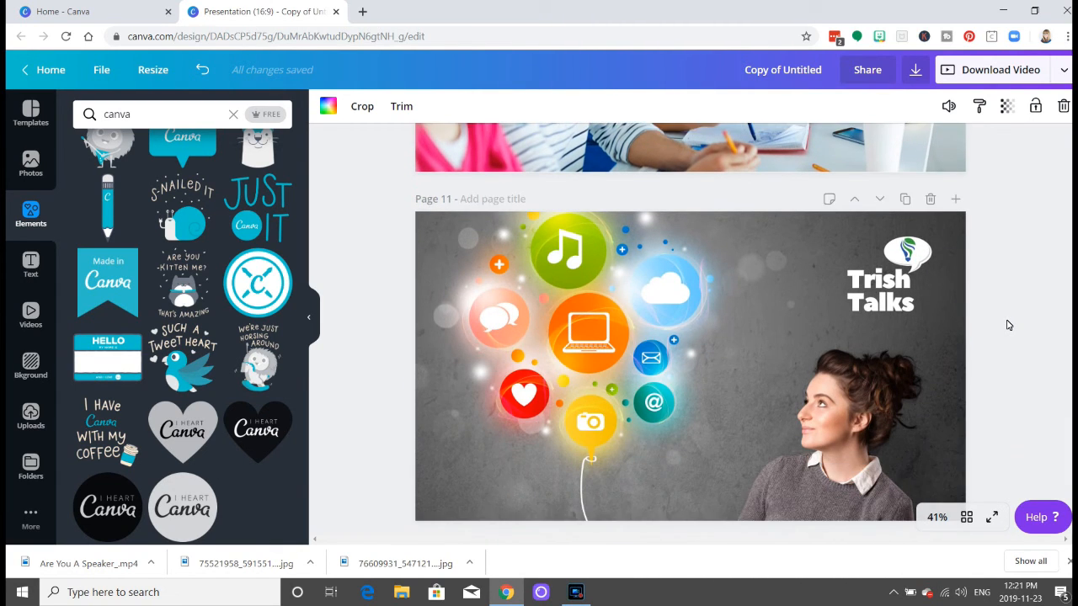
pyautogui.scroll(1, 1009, 325)
pyautogui.scroll(-6, 1009, 325)
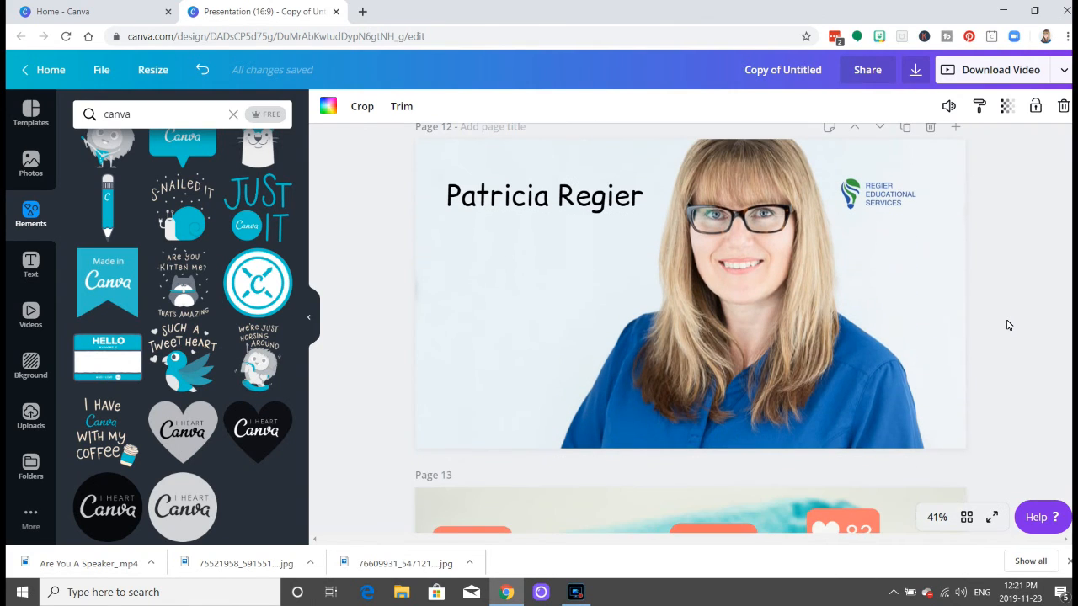
pyautogui.scroll(-2, 1009, 325)
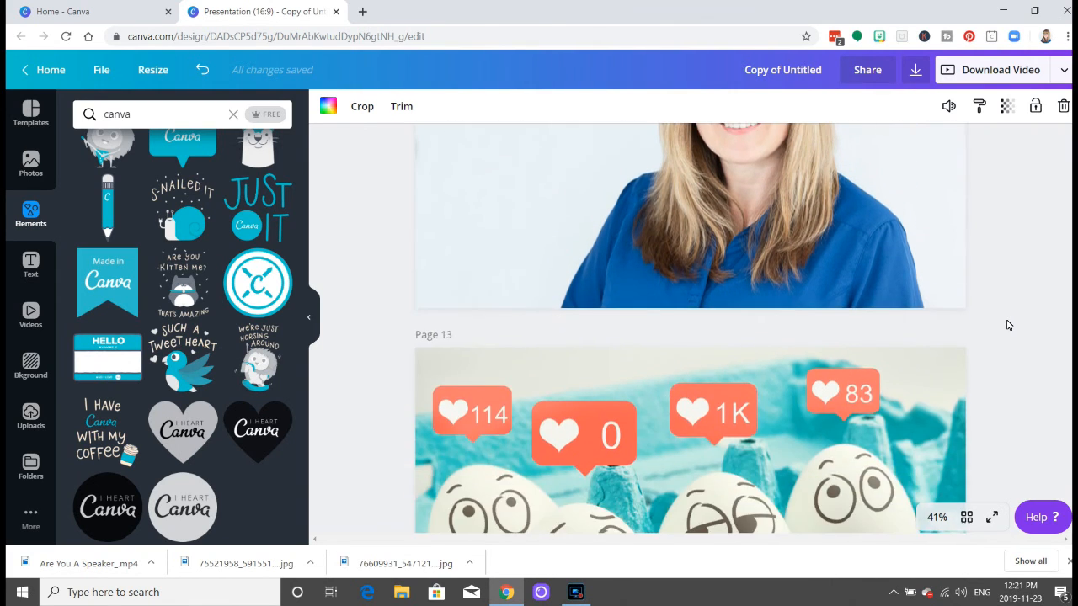
pyautogui.scroll(-2, 1009, 325)
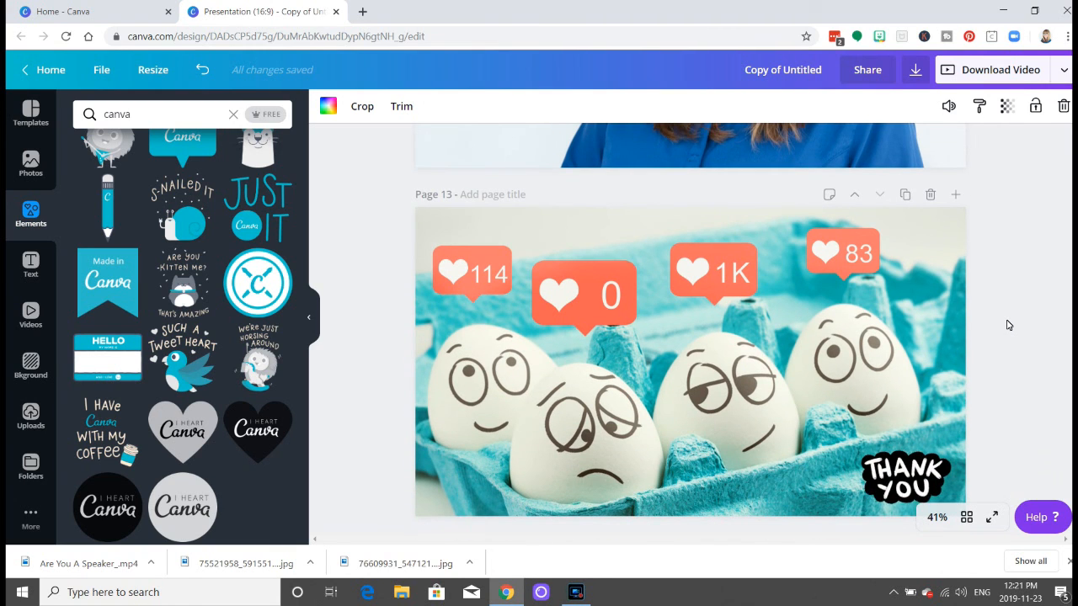
pyautogui.scroll(-1, 1009, 325)
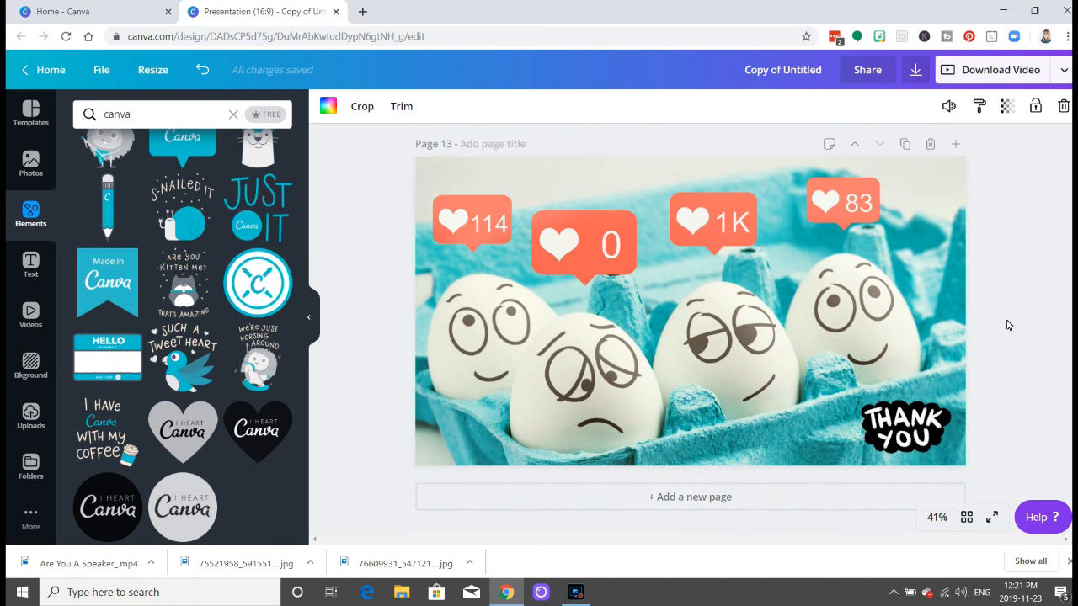